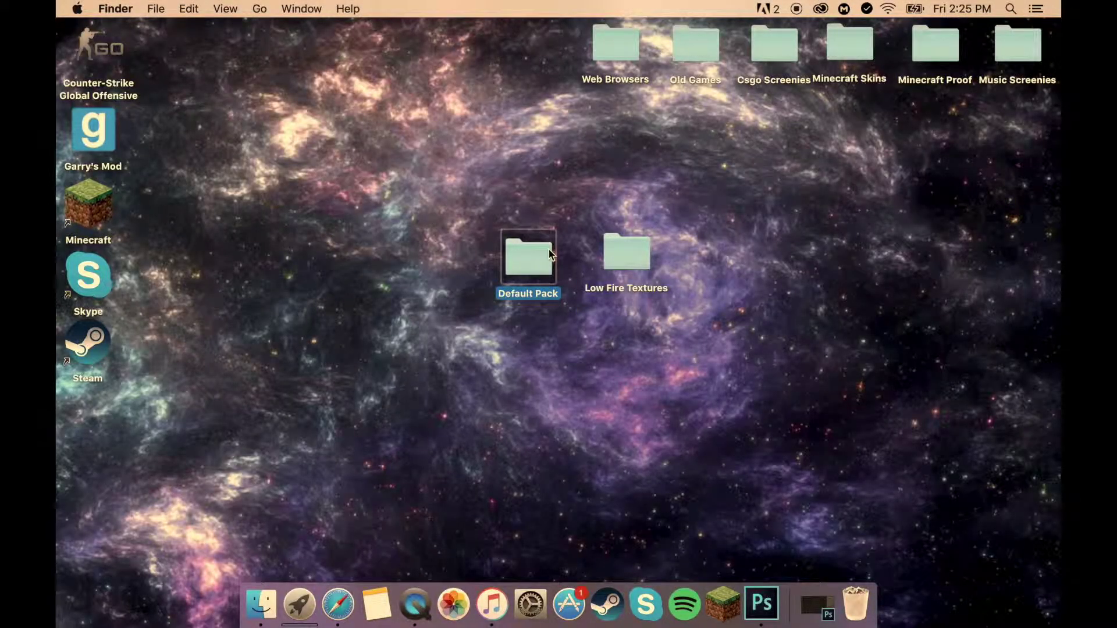
# Rearrange the Default Pack and Low Fire Textures folders on the desktop.
pyautogui.moveTo(819, 252); pyautogui.dragTo(559, 195)
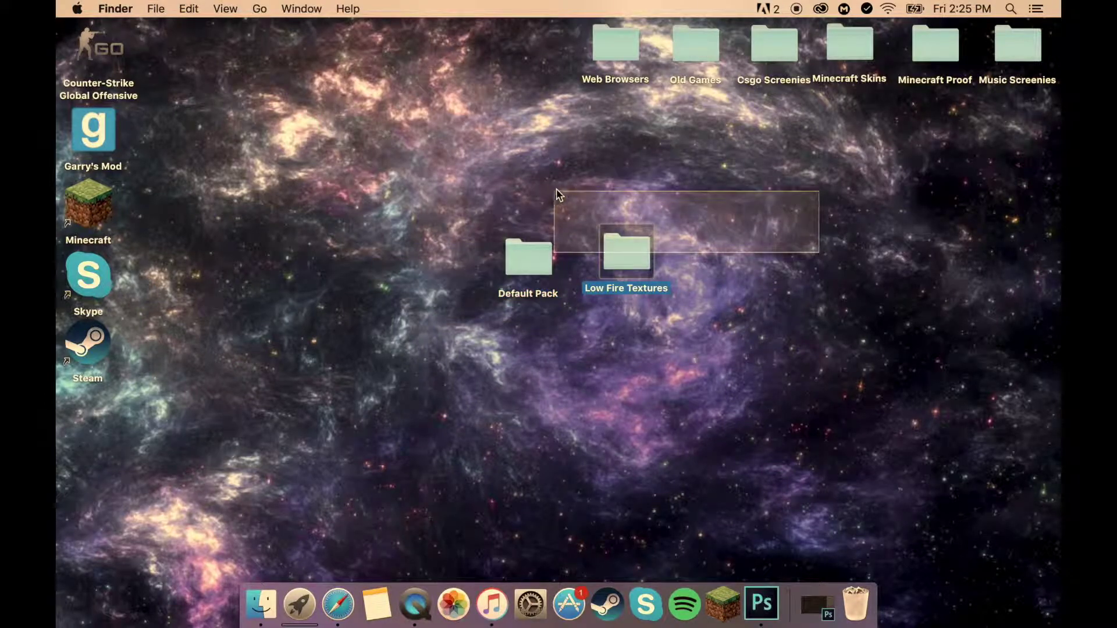
pyautogui.moveTo(532, 259); pyautogui.dragTo(525, 255)
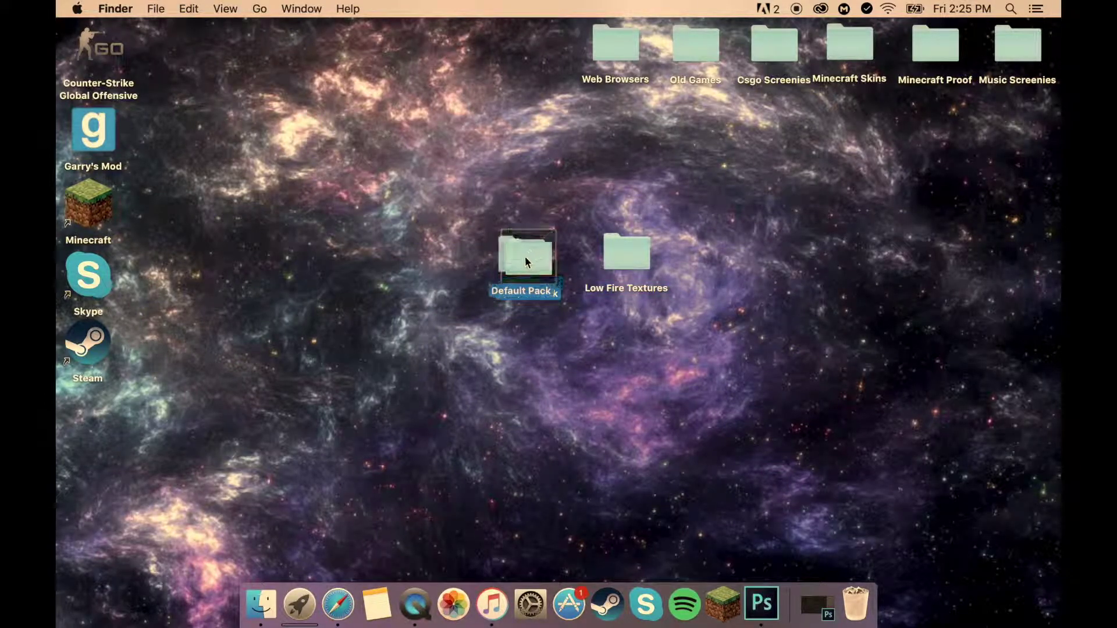
pyautogui.moveTo(745, 374)
pyautogui.mouseDown()
pyautogui.moveTo(867, 350)
pyautogui.moveTo(581, 411)
pyautogui.mouseUp()
pyautogui.moveTo(314, 414)
pyautogui.mouseDown()
pyautogui.moveTo(739, 333)
pyautogui.moveTo(834, 336)
pyautogui.mouseUp()
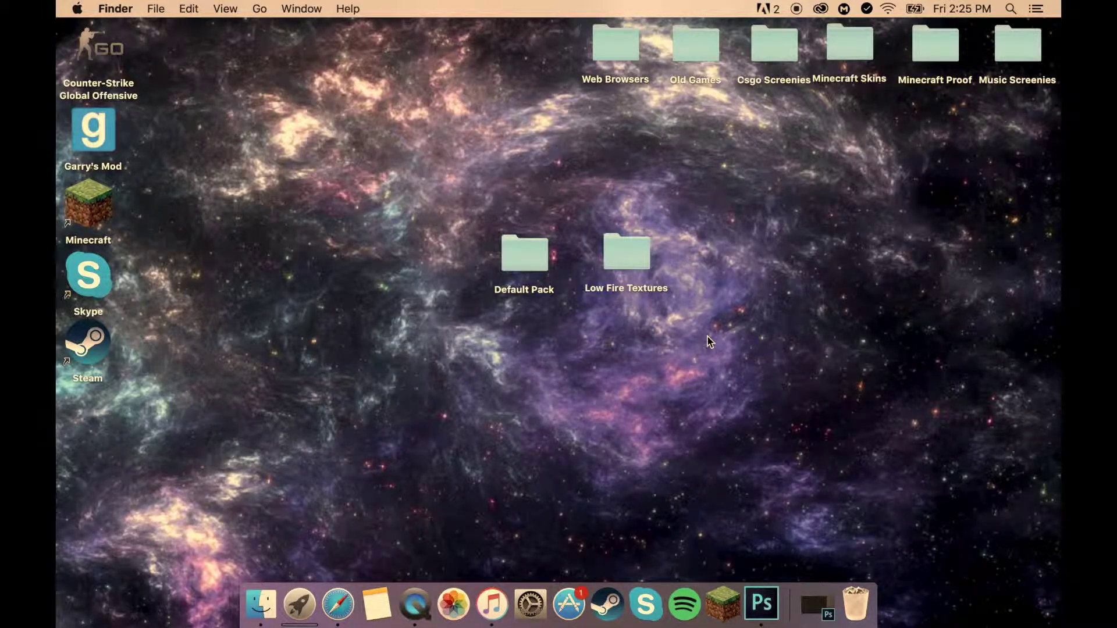
pyautogui.moveTo(520, 260); pyautogui.dragTo(525, 252)
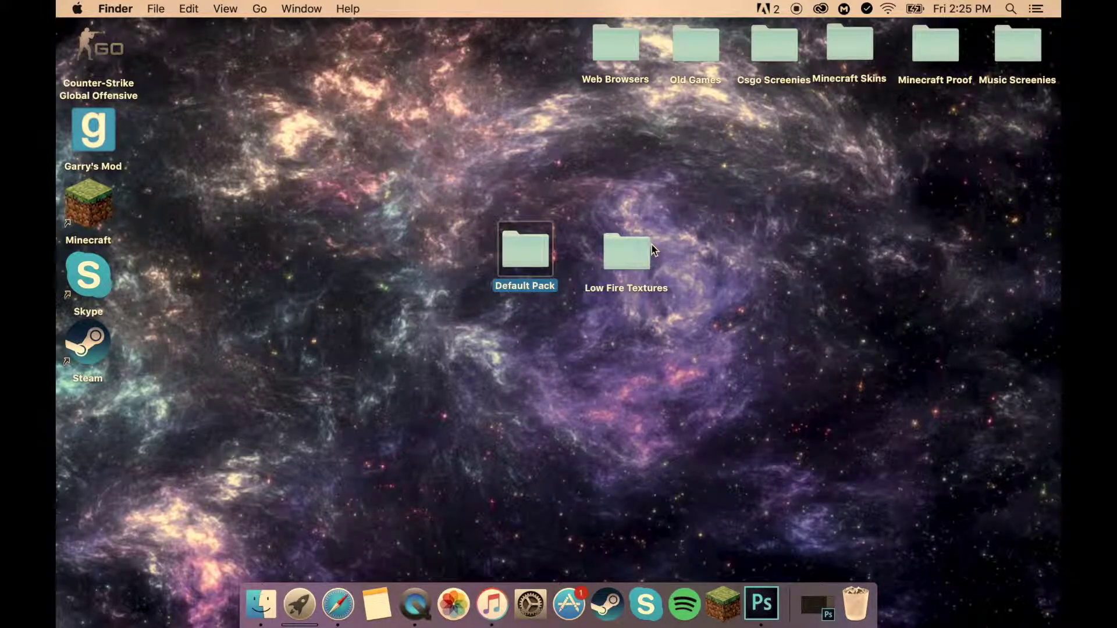
pyautogui.moveTo(646, 247)
pyautogui.mouseDown()
pyautogui.moveTo(628, 243)
pyautogui.moveTo(845, 295)
pyautogui.moveTo(556, 216)
pyautogui.moveTo(613, 257)
pyautogui.mouseUp()
pyautogui.click(535, 249)
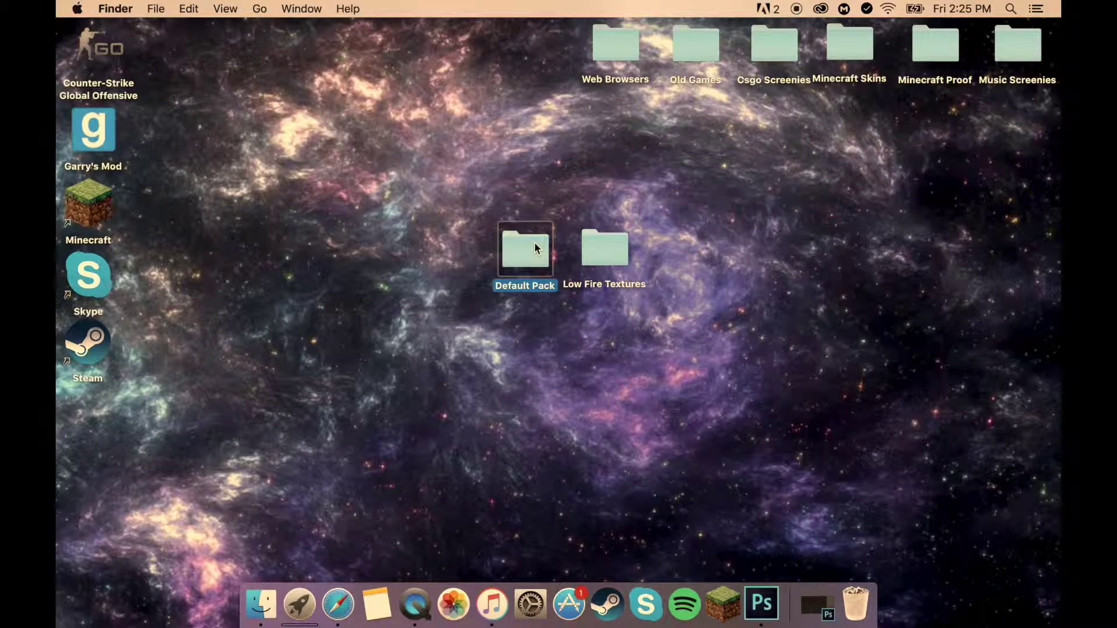
pyautogui.doubleClick(535, 249)
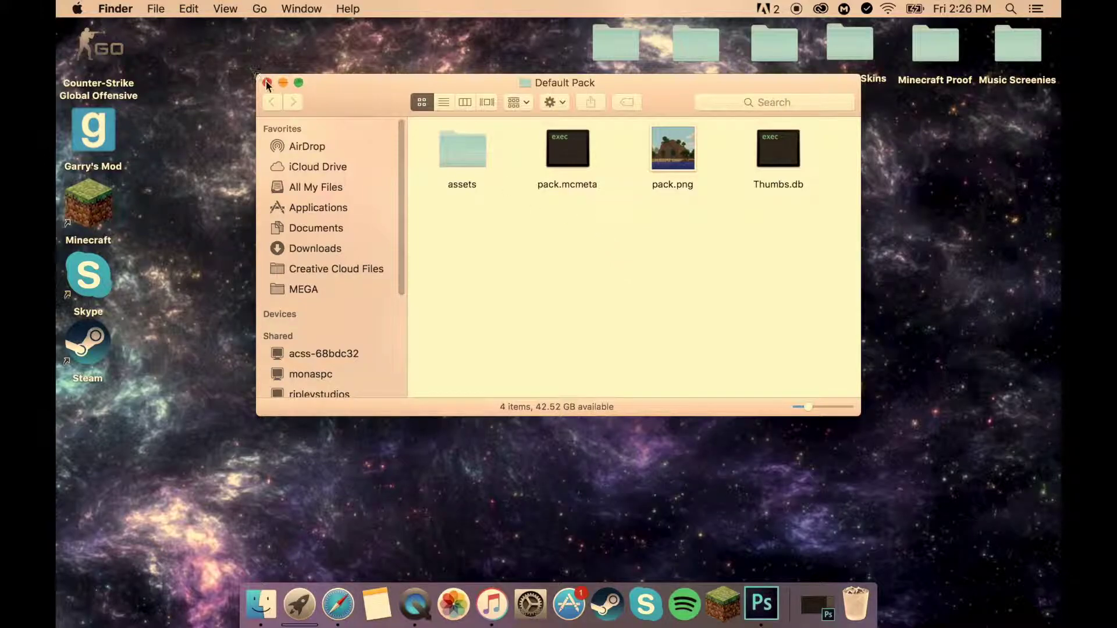
pyautogui.click(270, 82)
pyautogui.click(339, 241)
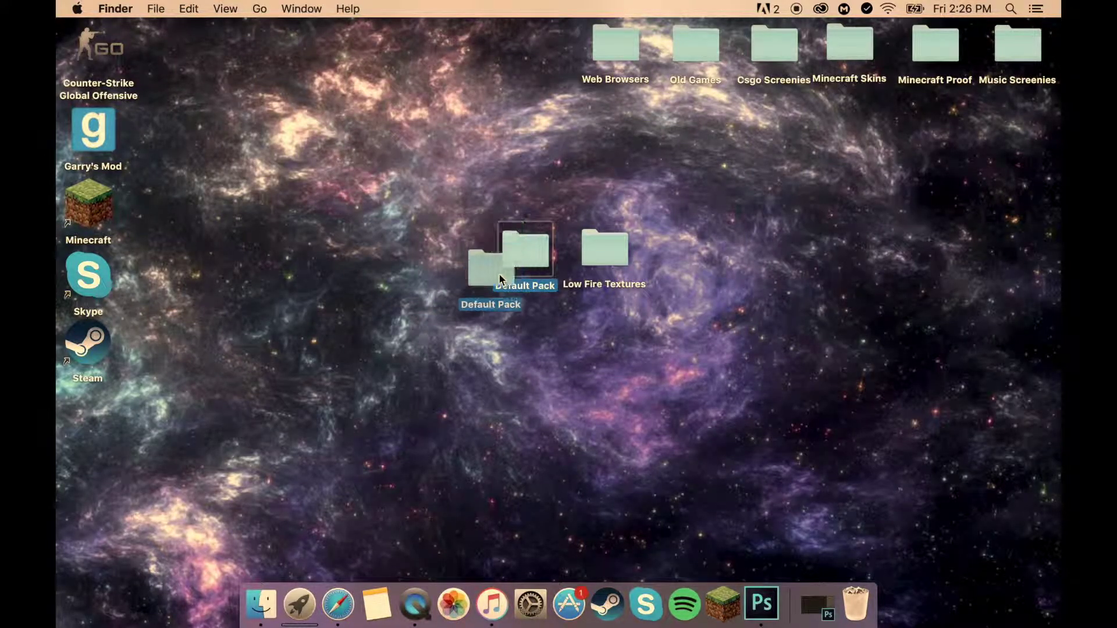
pyautogui.moveTo(535, 260); pyautogui.dragTo(528, 257)
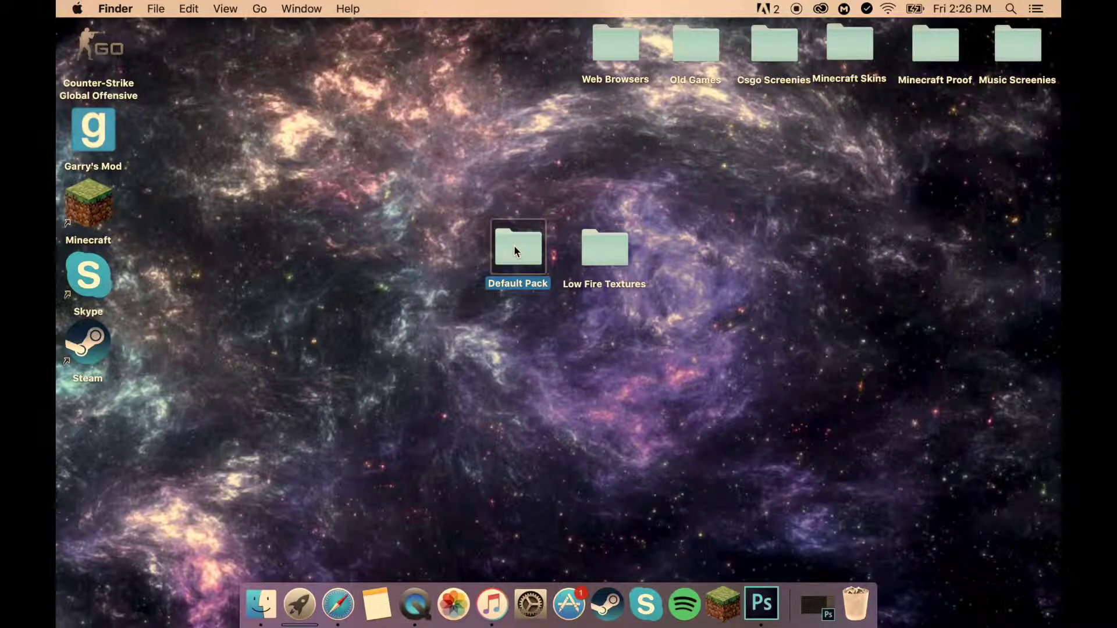
# Browse into the Default Pack's assets/minecraft/textures/items folder.
pyautogui.doubleClick(514, 249)
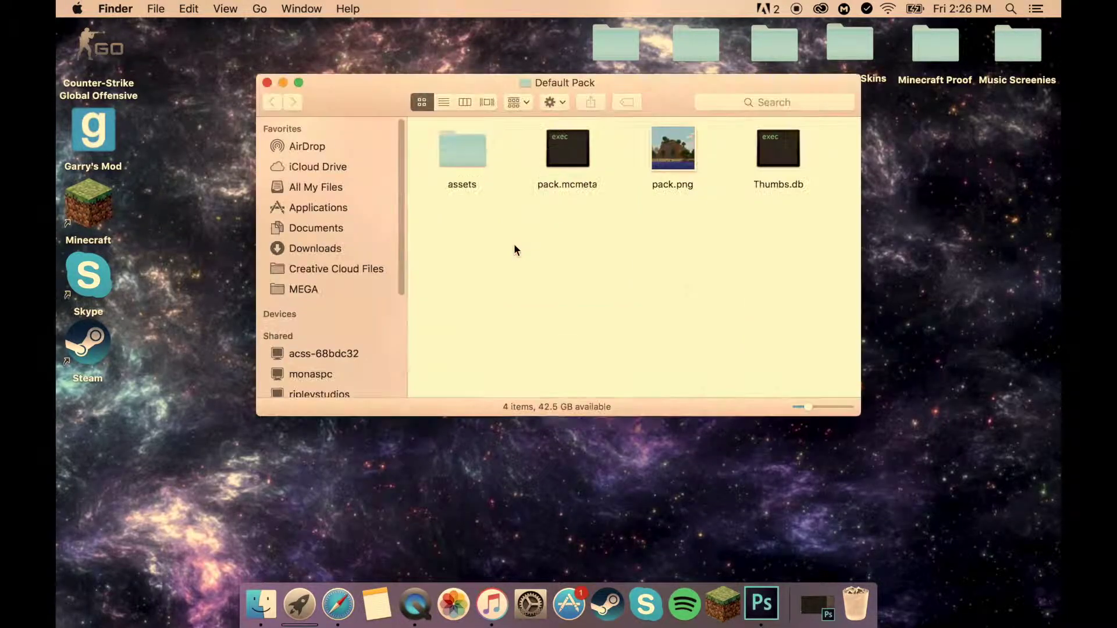
pyautogui.doubleClick(461, 150)
pyautogui.doubleClick(475, 171)
pyautogui.scroll(-2, 506, 262)
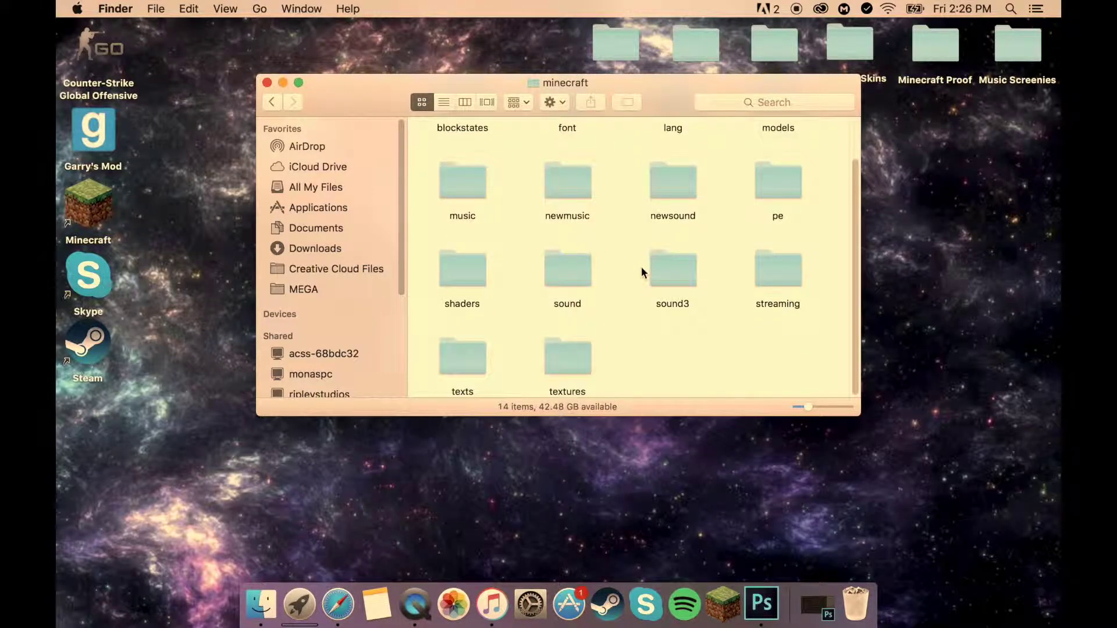
pyautogui.doubleClick(563, 356)
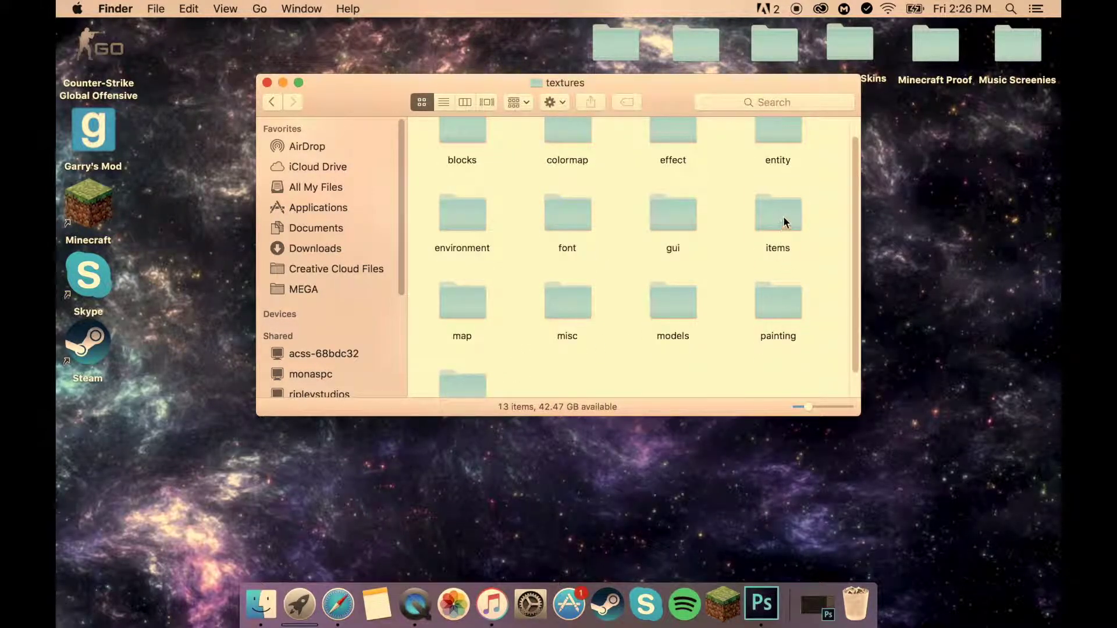
pyautogui.doubleClick(785, 223)
pyautogui.scroll(1, 599, 160)
pyautogui.scroll(-10, 591, 155)
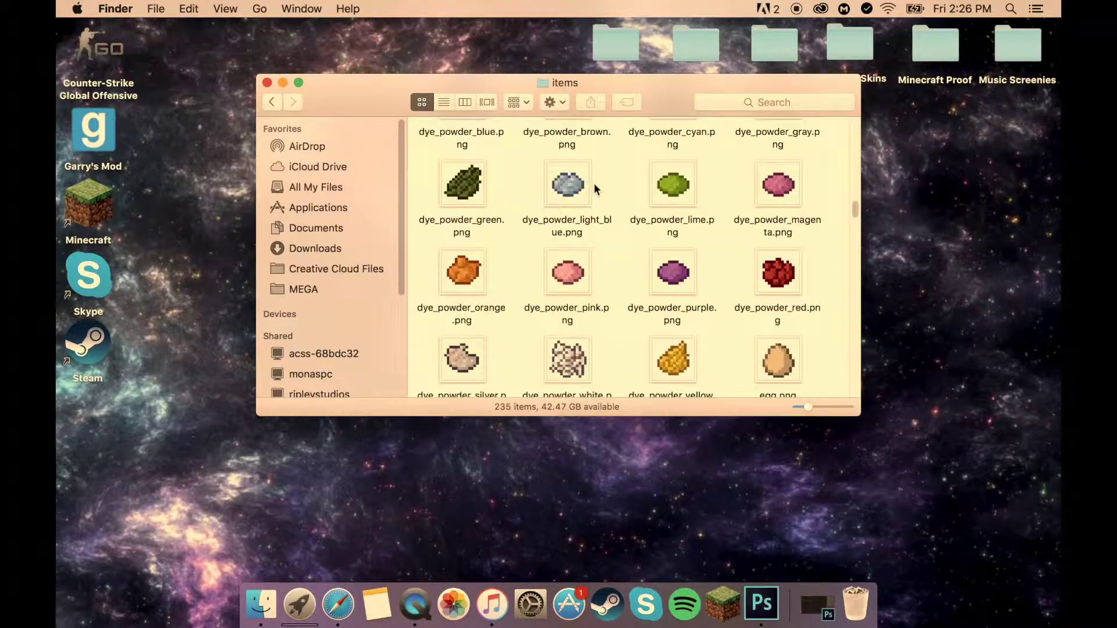
pyautogui.scroll(-3, 594, 183)
pyautogui.scroll(15, 590, 200)
pyautogui.scroll(-10, 590, 199)
pyautogui.scroll(8, 593, 162)
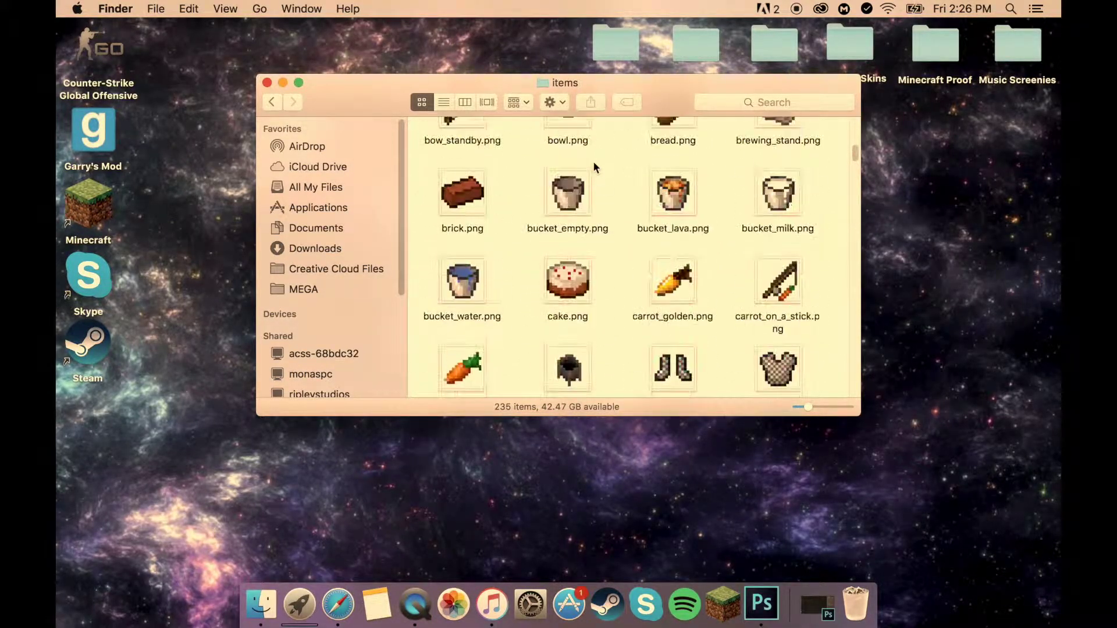
pyautogui.scroll(-3, 590, 168)
pyautogui.scroll(-4, 590, 170)
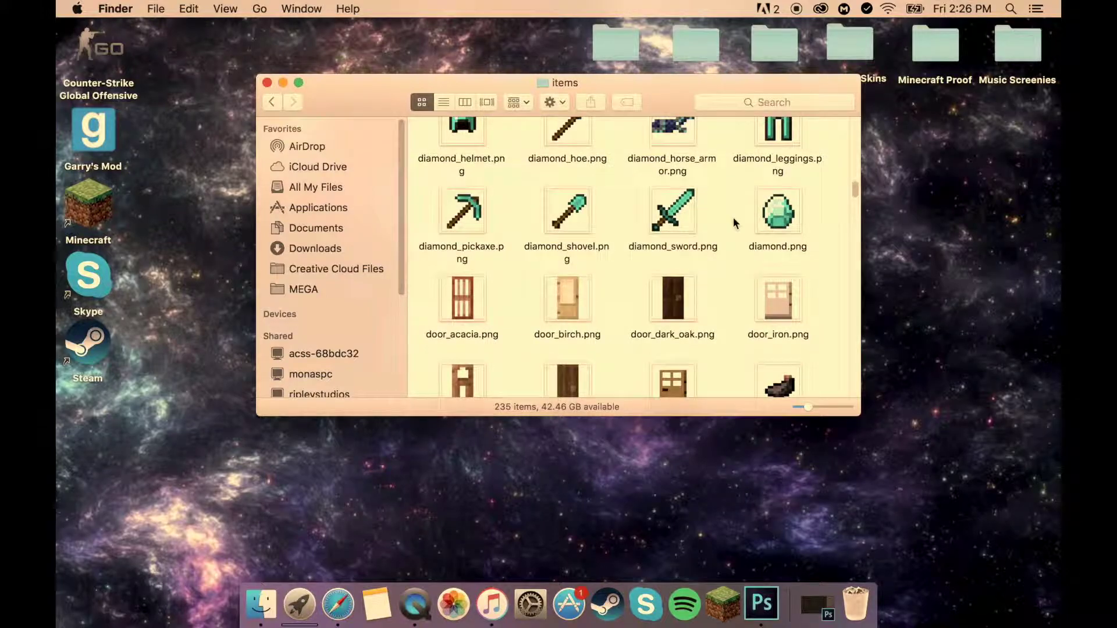
# Copy diamond_sword.png onto the desktop and close the items window.
pyautogui.rightClick(690, 216)
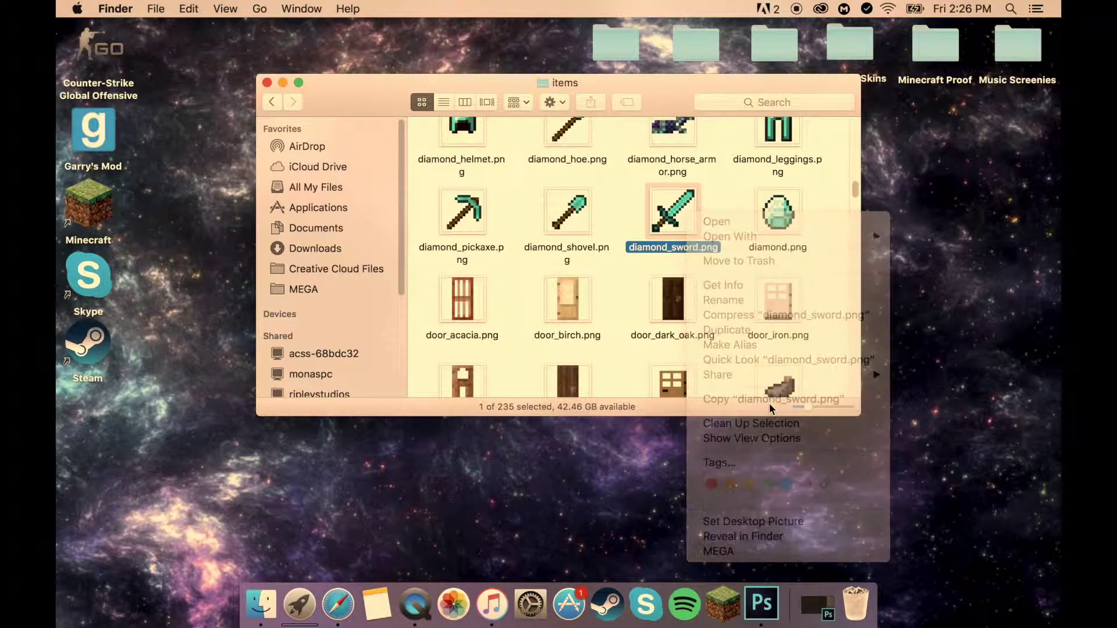
pyautogui.rightClick(667, 230)
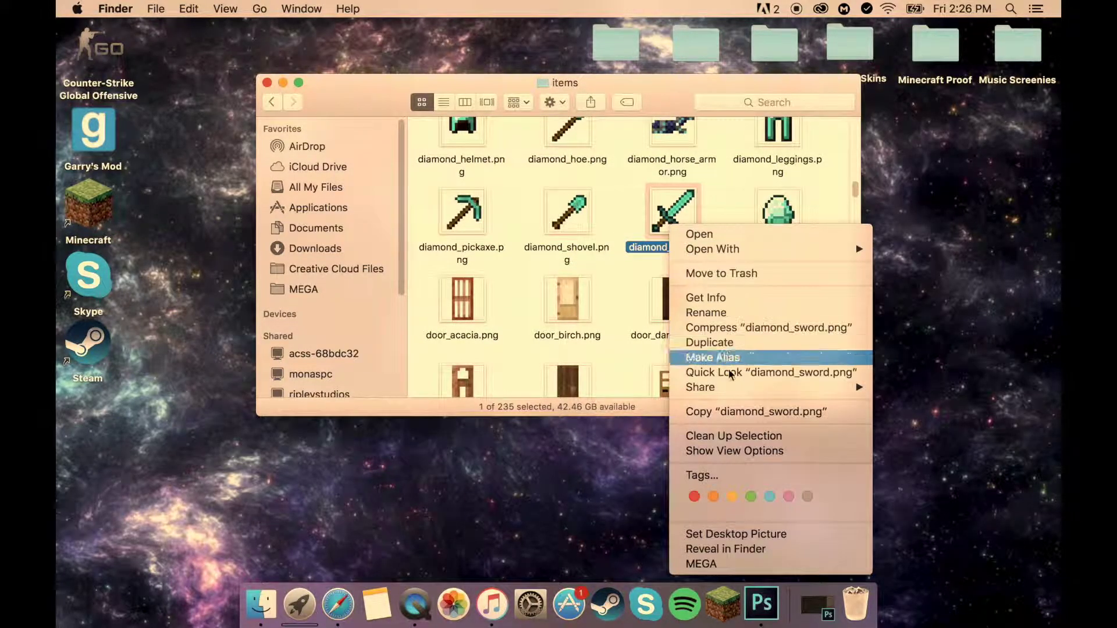
pyautogui.click(756, 411)
pyautogui.rightClick(1010, 204)
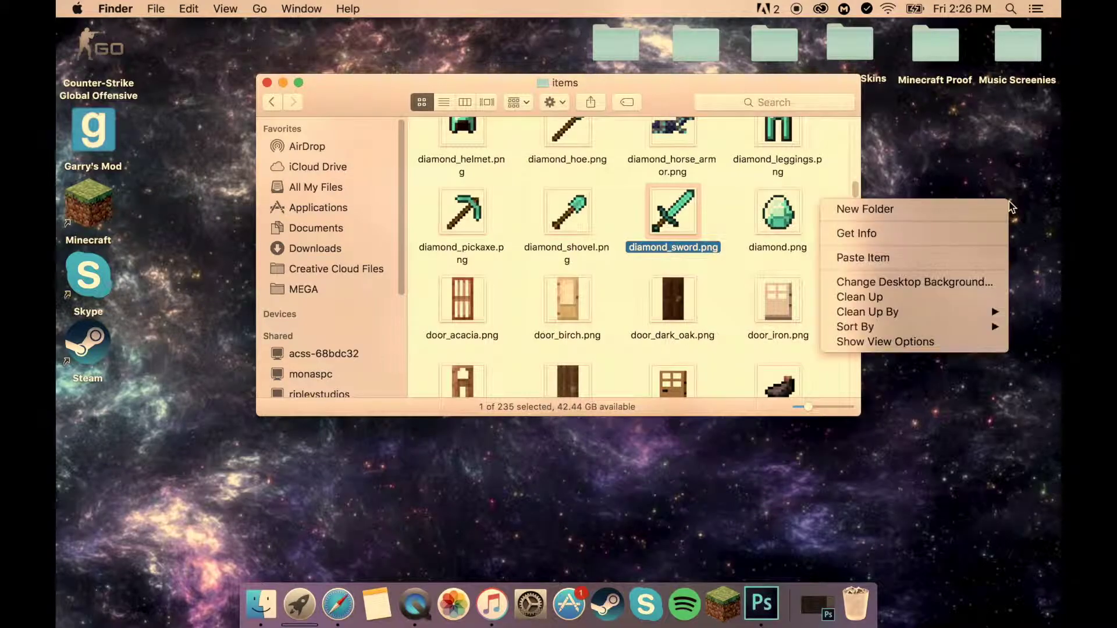
pyautogui.click(950, 258)
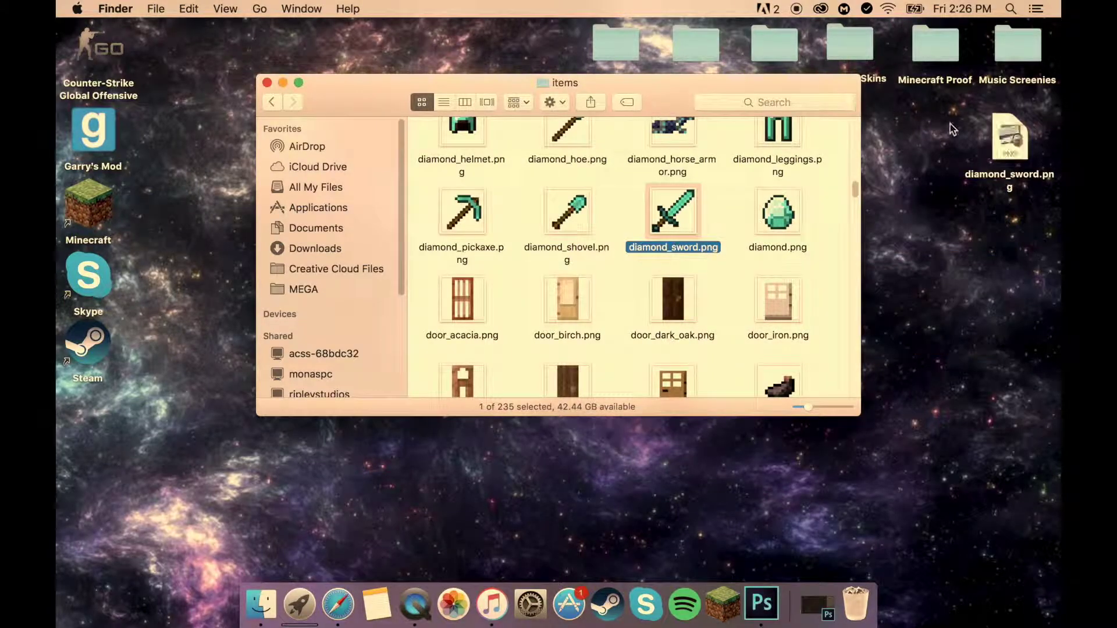
pyautogui.click(267, 82)
# Open diamond_sword.png in Photoshop and switch to the hard-edged Pencil tool.
pyautogui.moveTo(1010, 148); pyautogui.dragTo(770, 602)
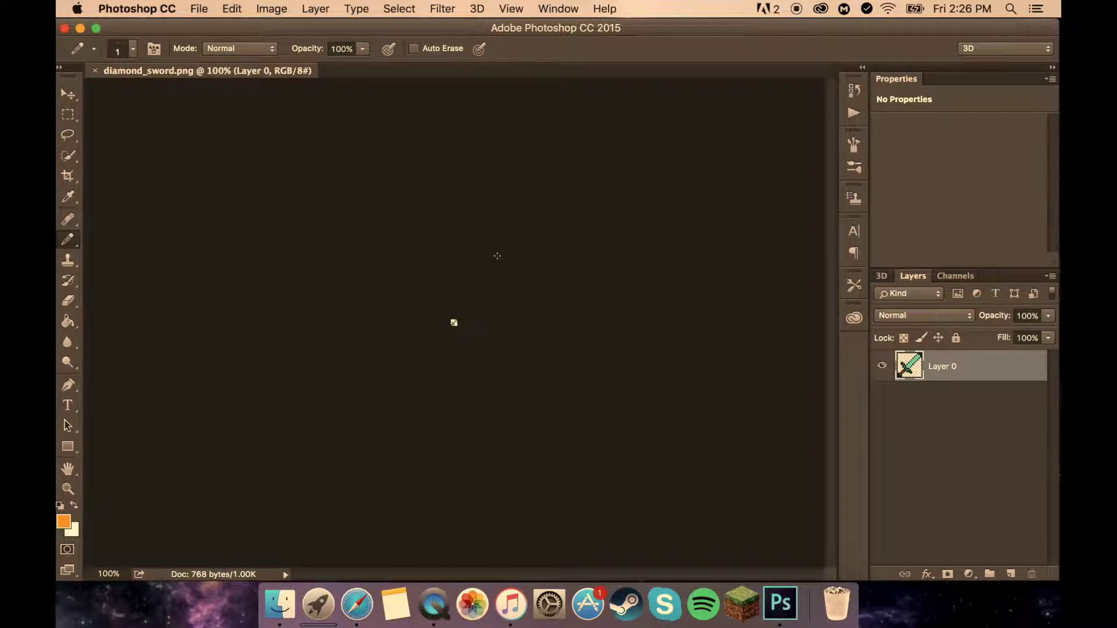
pyautogui.scroll(10, 499, 252)
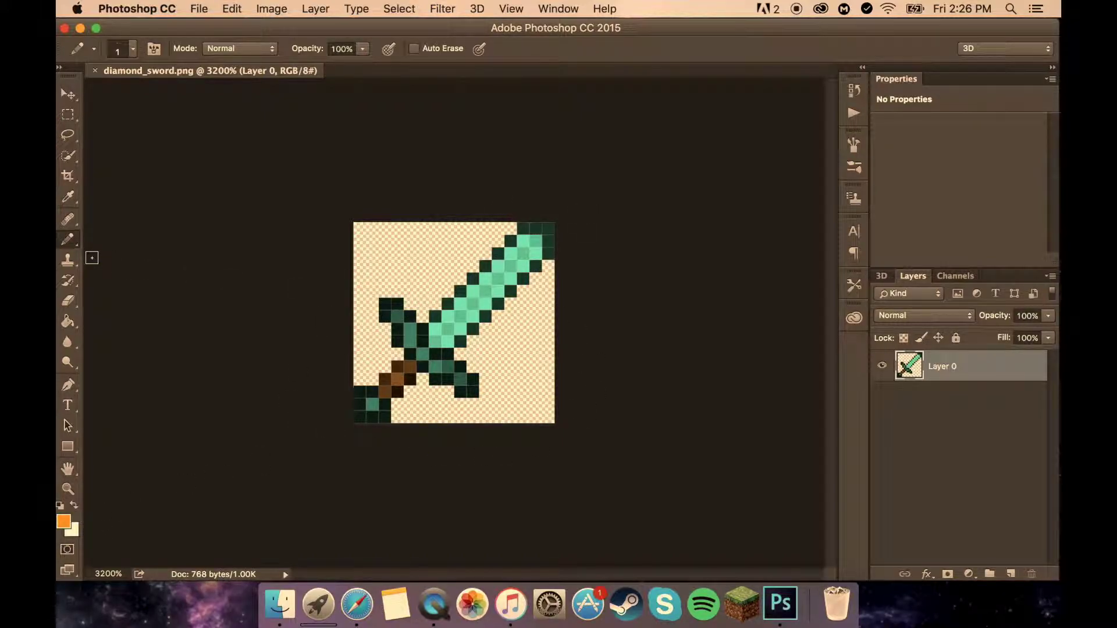
pyautogui.rightClick(68, 238)
pyautogui.click(133, 235)
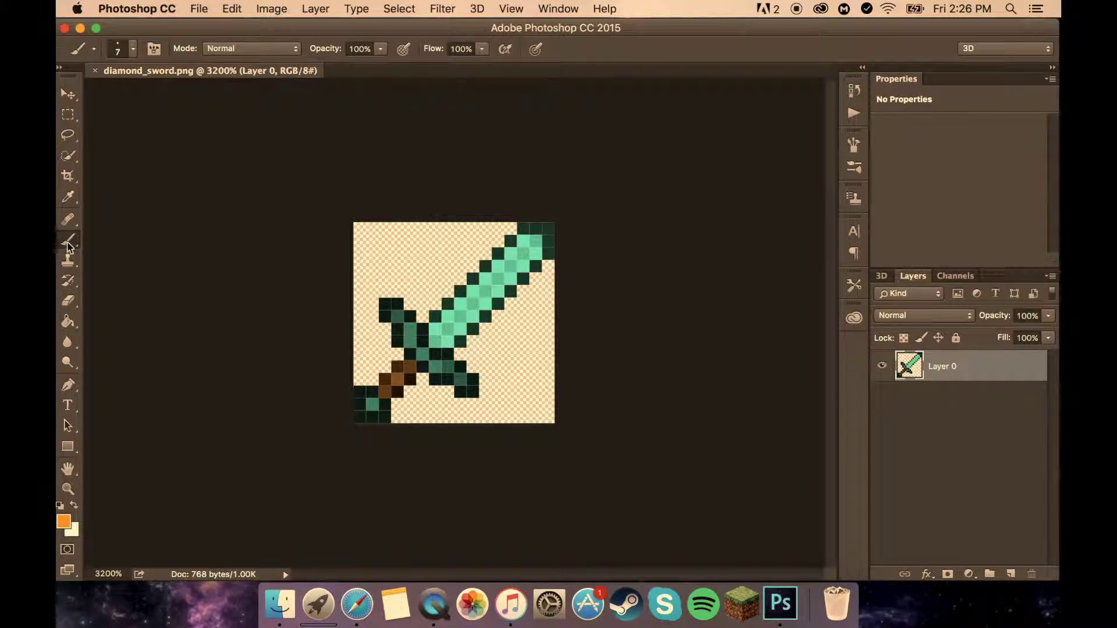
pyautogui.rightClick(68, 245)
pyautogui.click(149, 251)
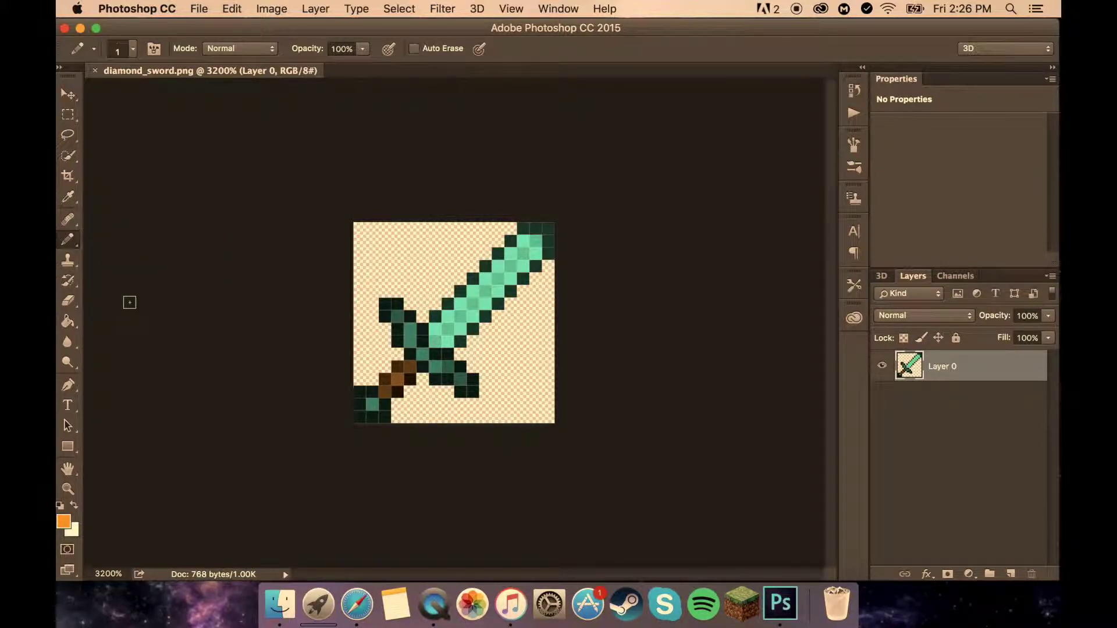
pyautogui.click(133, 50)
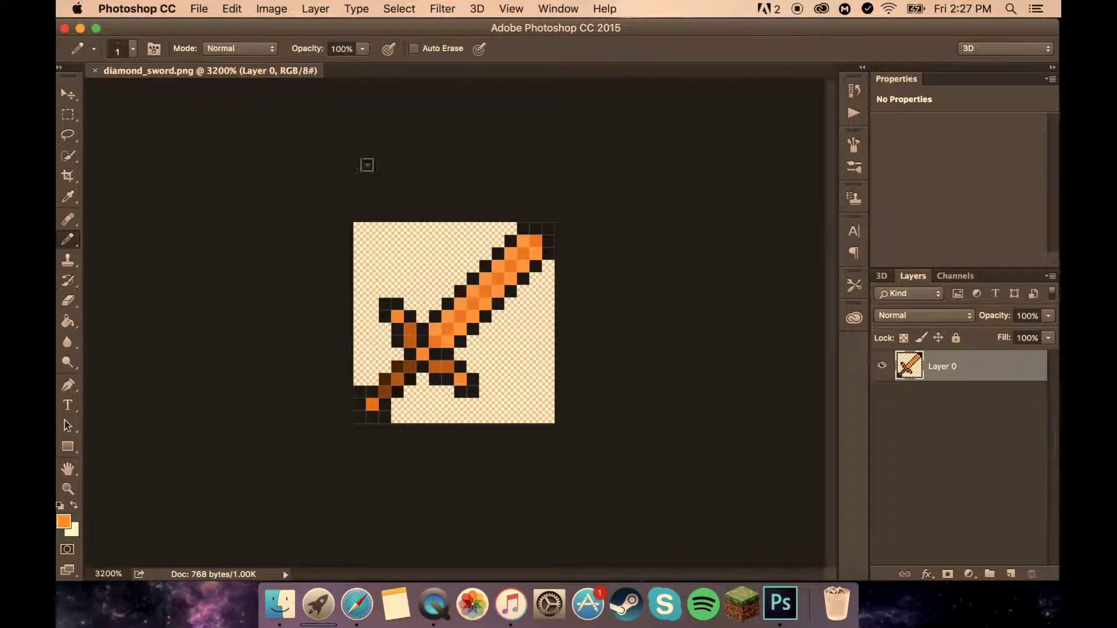
# Briefly open and close Safari, close the Minecraft Proof window, and minimize the sword image.
pyautogui.click(197, 8)
pyautogui.click(358, 605)
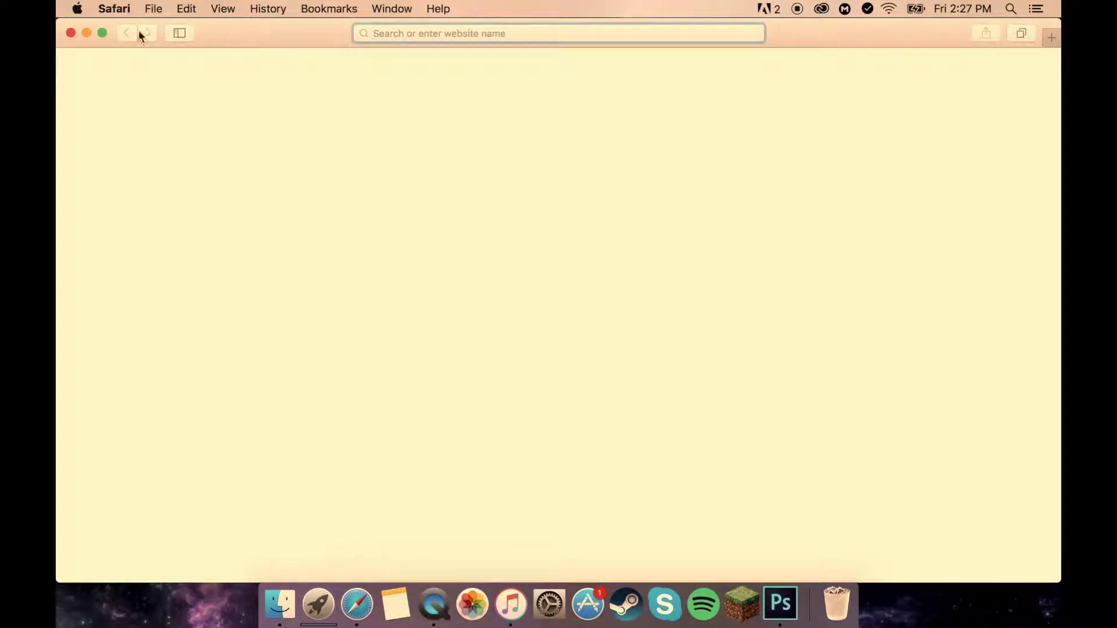
pyautogui.click(69, 33)
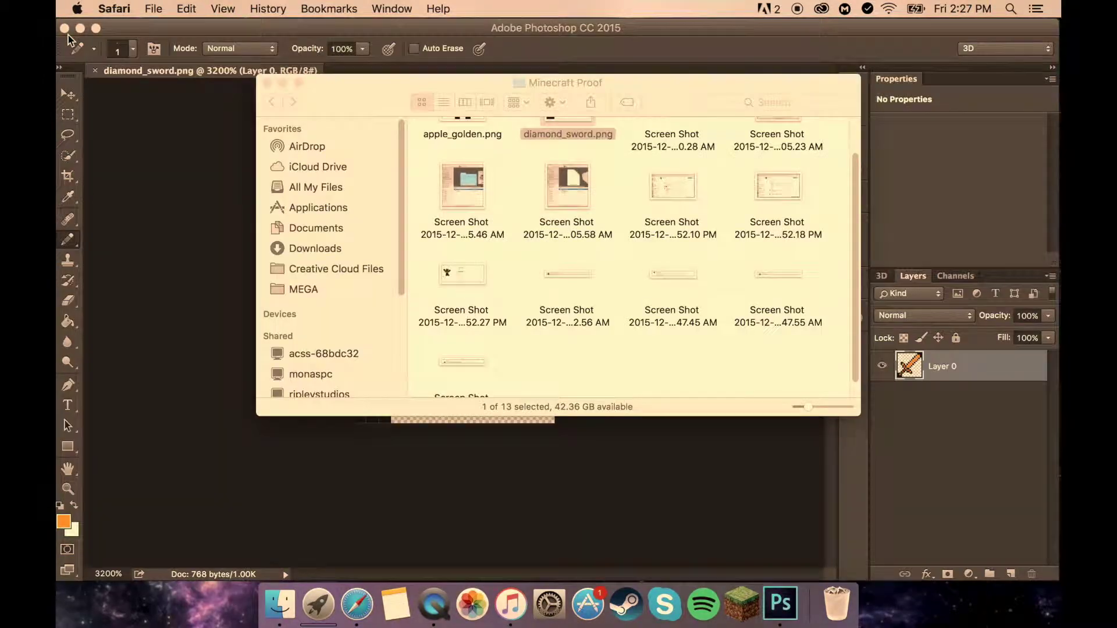
pyautogui.click(267, 83)
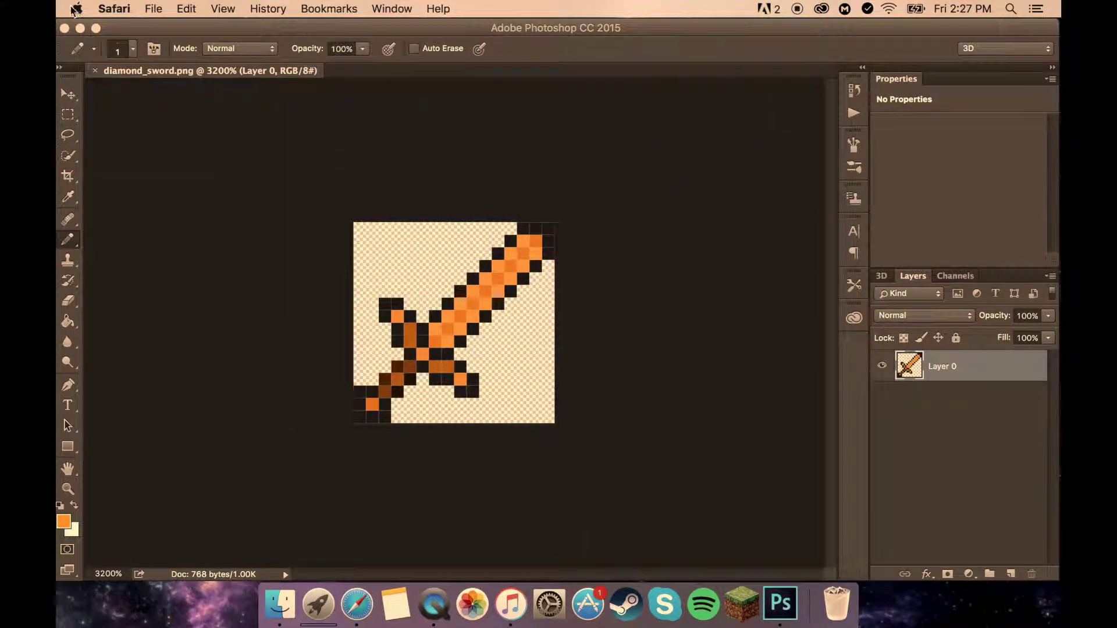
pyautogui.click(79, 29)
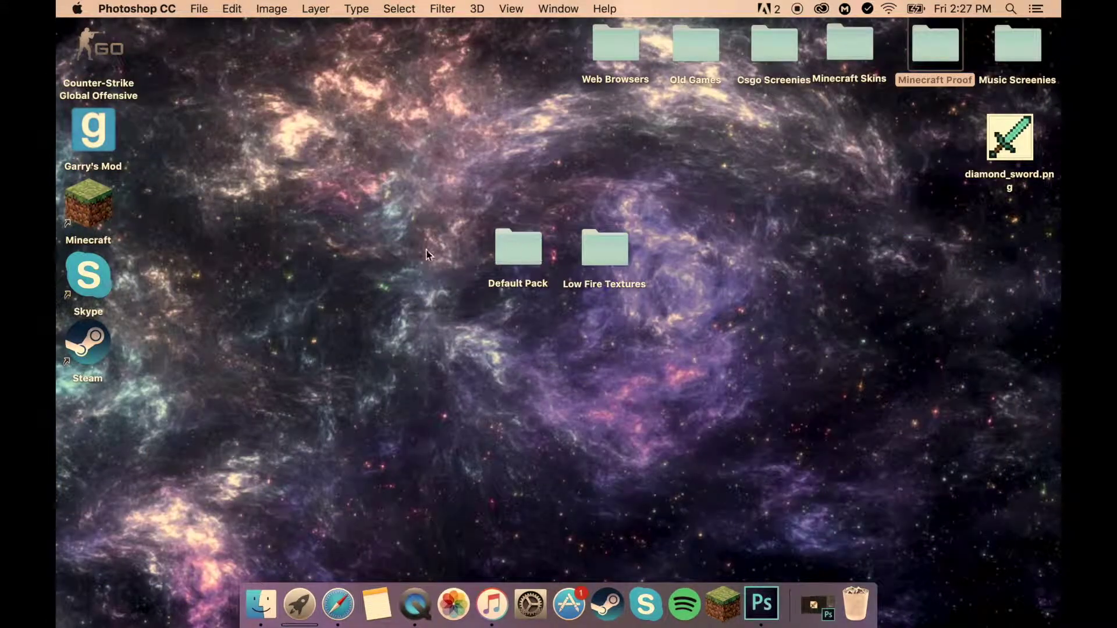
pyautogui.moveTo(427, 253)
pyautogui.mouseDown()
pyautogui.moveTo(450, 111)
pyautogui.moveTo(429, 171)
pyautogui.mouseUp()
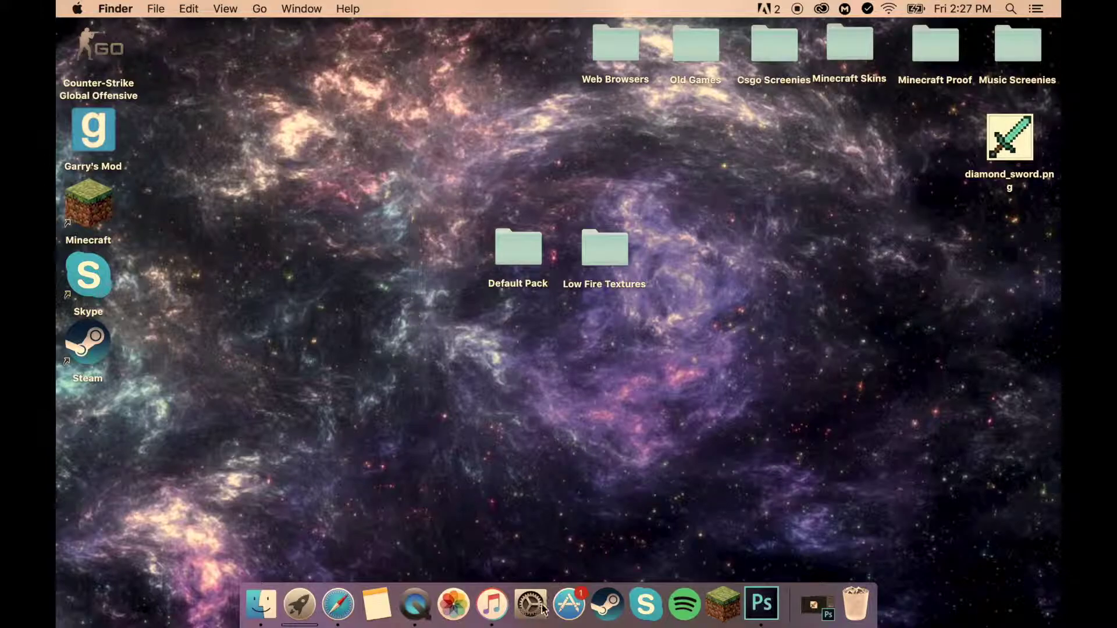
# Save As to the Desktop without 'copy' in the name, replacing diamond_sword.png, accepting PNG options.
pyautogui.click(814, 605)
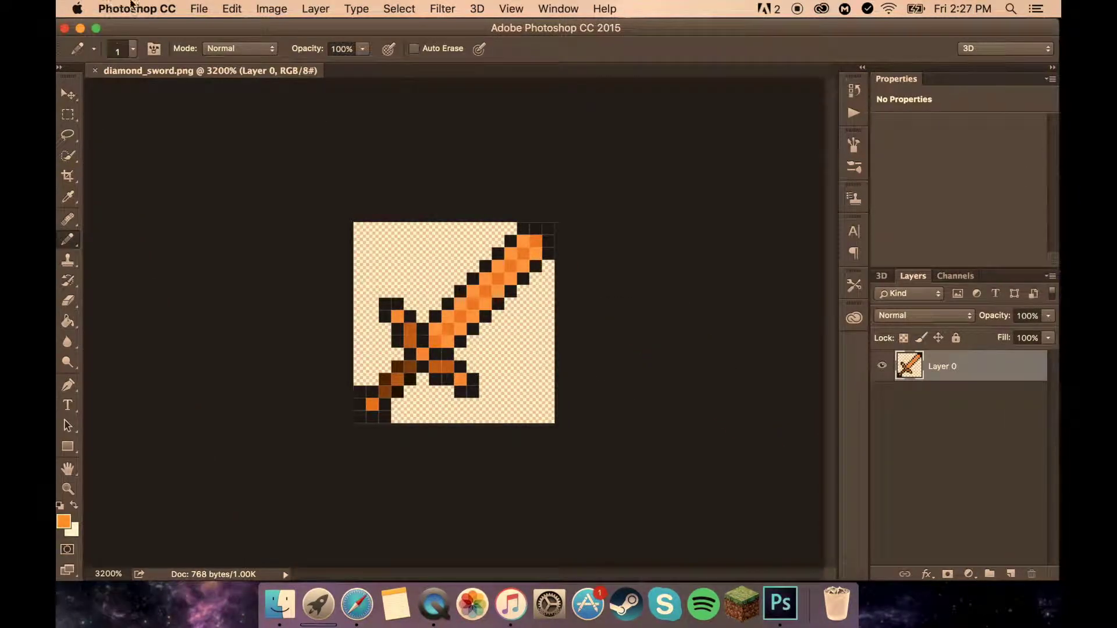
pyautogui.click(201, 10)
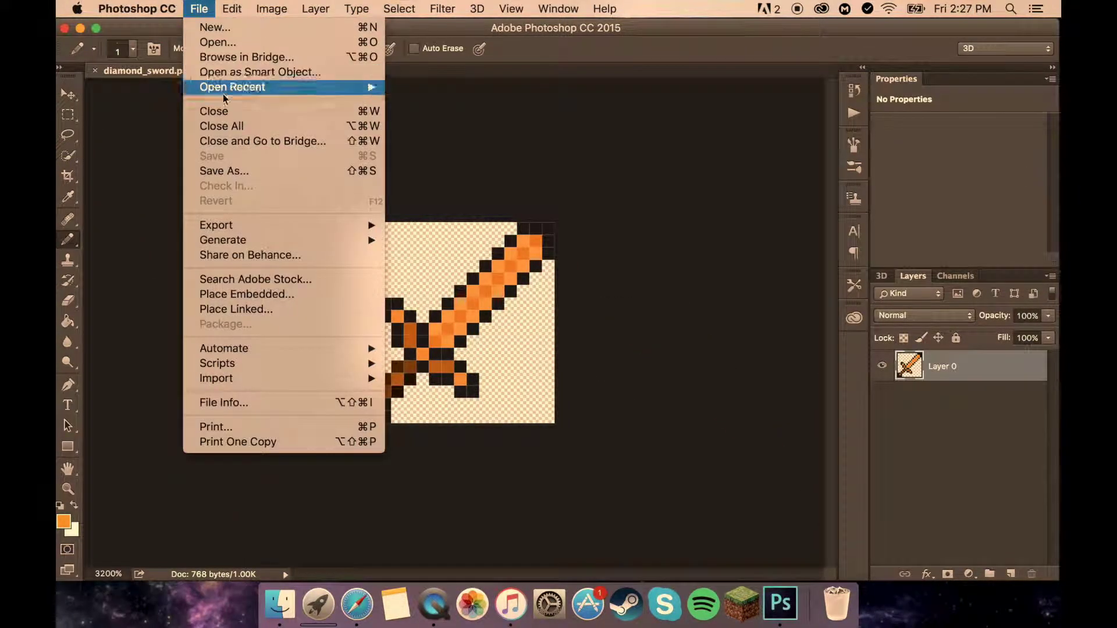
pyautogui.click(266, 170)
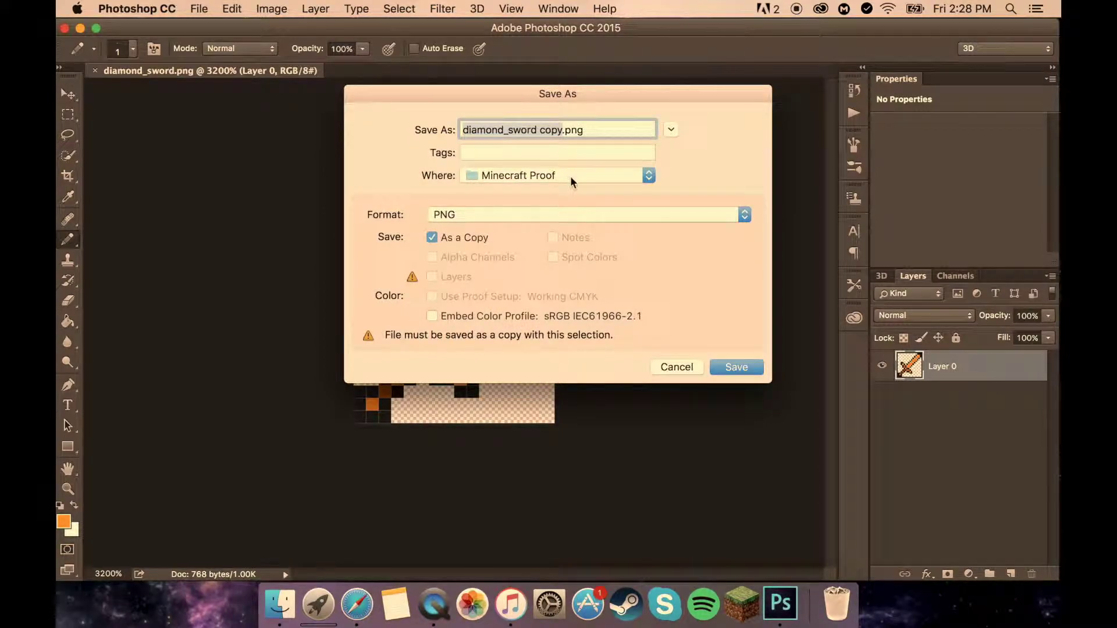
pyautogui.click(570, 176)
pyautogui.click(579, 356)
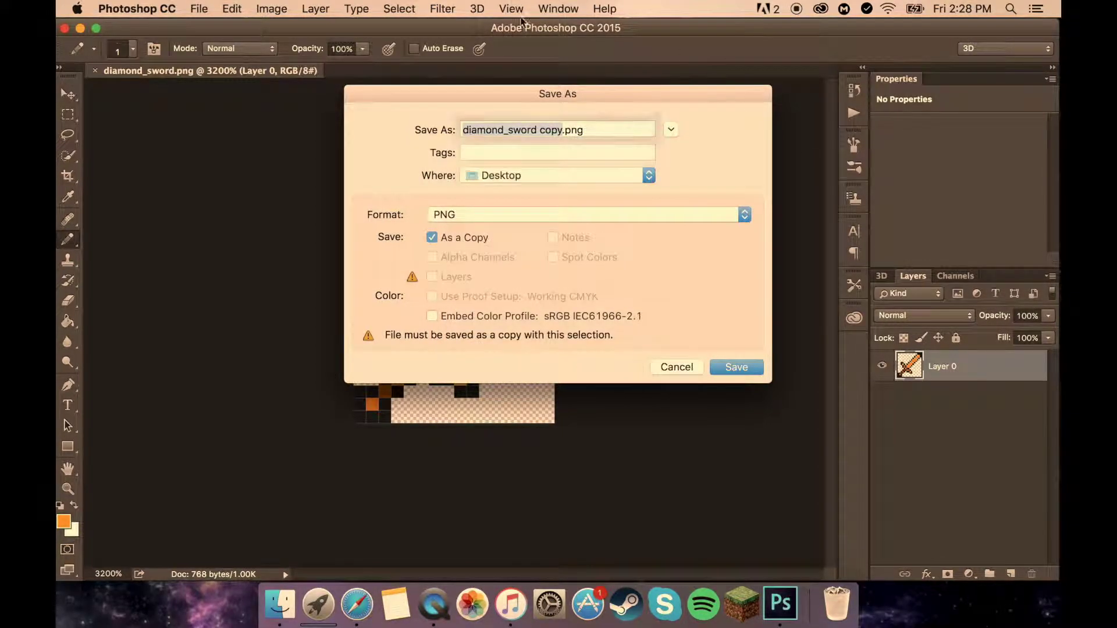
pyautogui.press('Right')
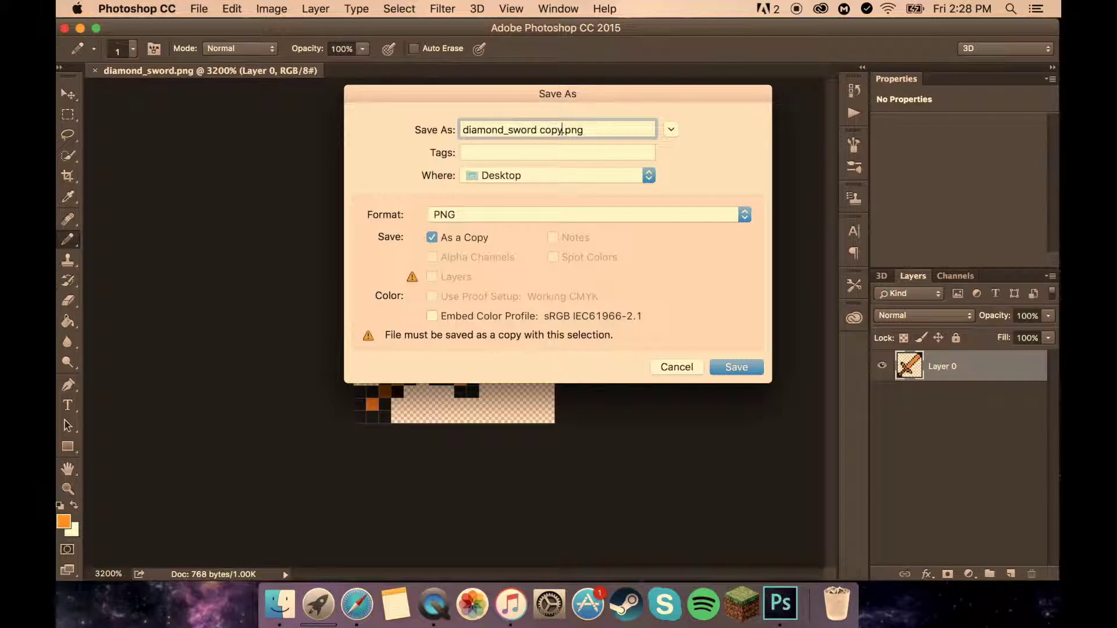
pyautogui.press('BackSpace')
pyautogui.press('BackSpace')
pyautogui.press('BackSpace')
pyautogui.press('BackSpace')
pyautogui.click(741, 366)
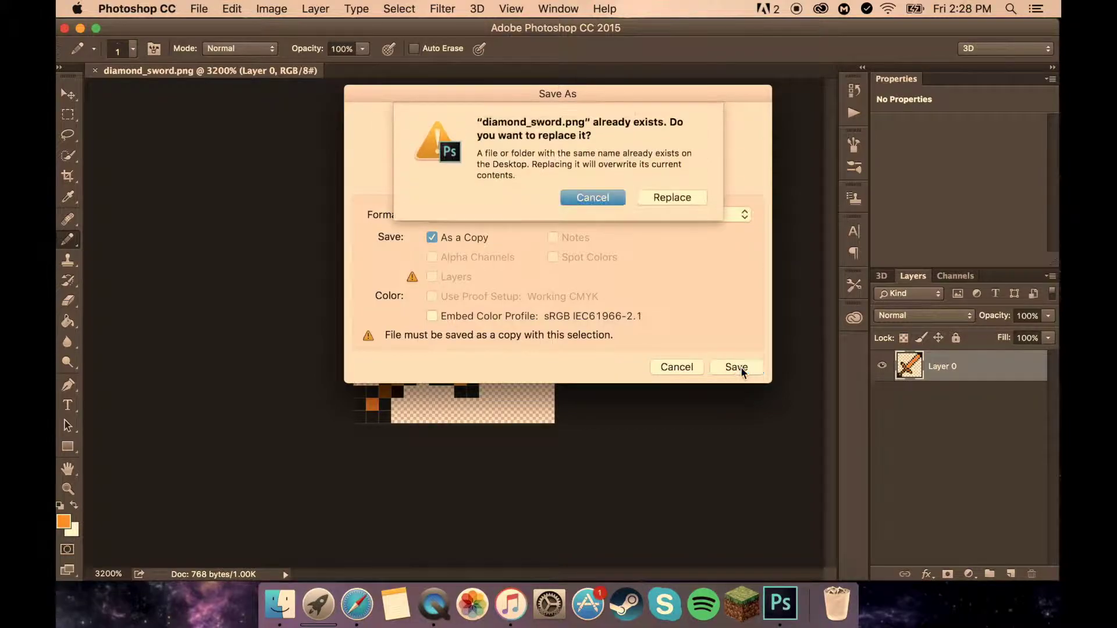
pyautogui.click(668, 196)
pyautogui.click(606, 195)
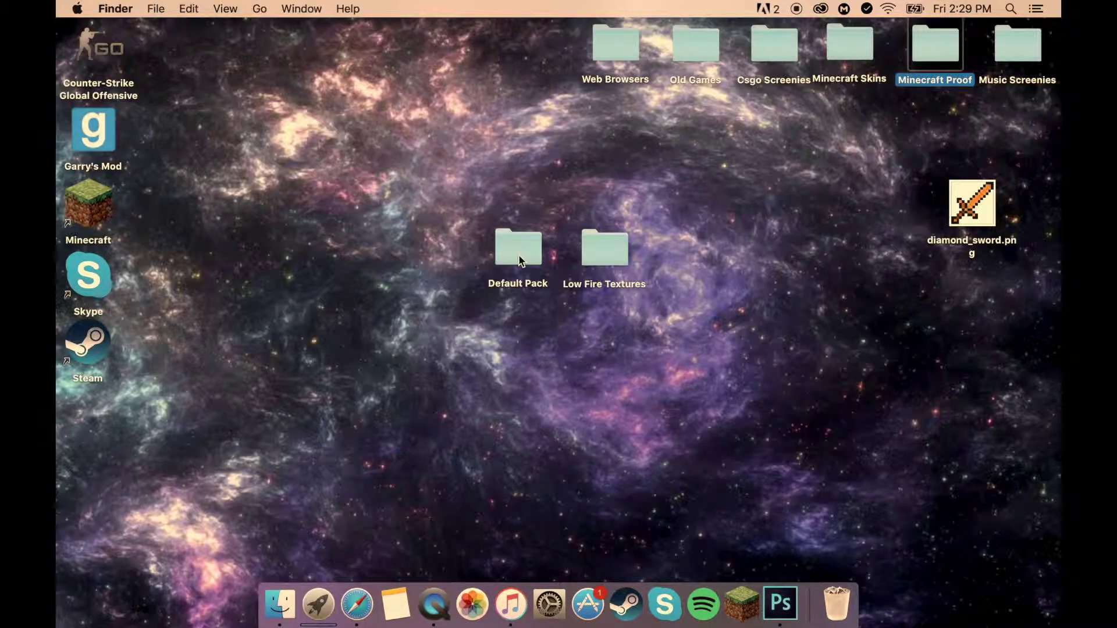
# Drag the orange diamond_sword.png from the desktop into Default Pack/assets/minecraft/textures/items.
pyautogui.doubleClick(519, 253)
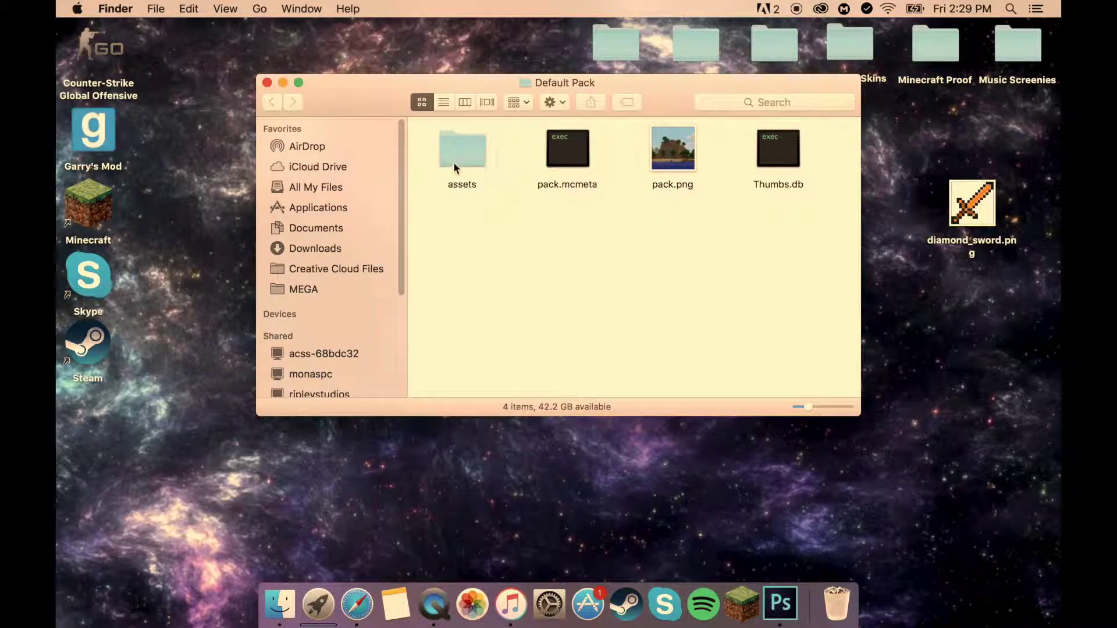
pyautogui.doubleClick(453, 162)
pyautogui.doubleClick(467, 164)
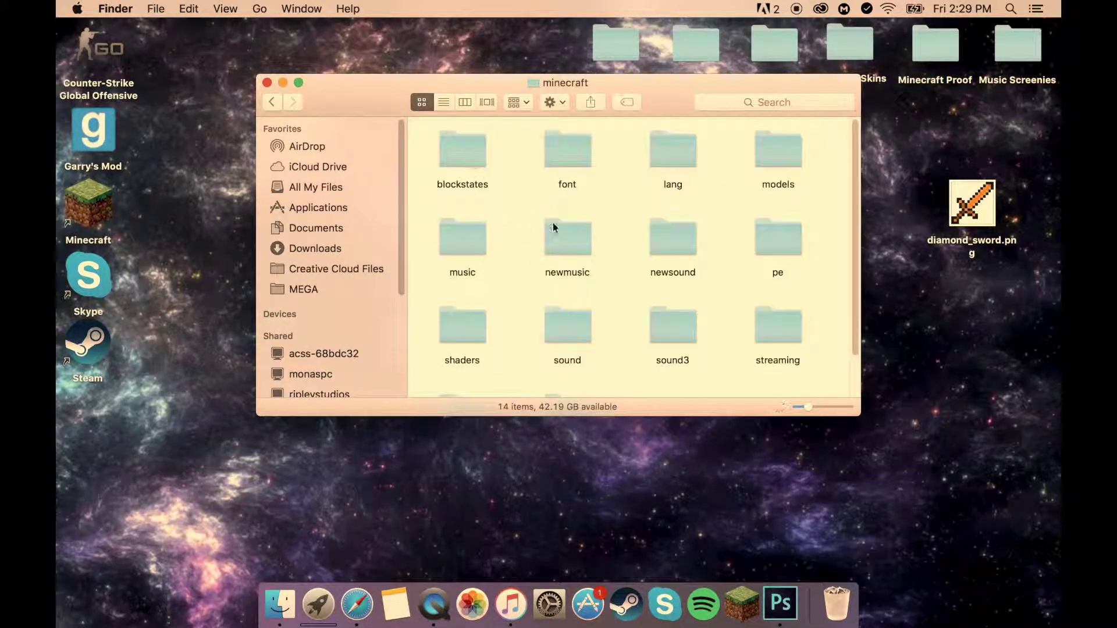
pyautogui.scroll(-2, 553, 228)
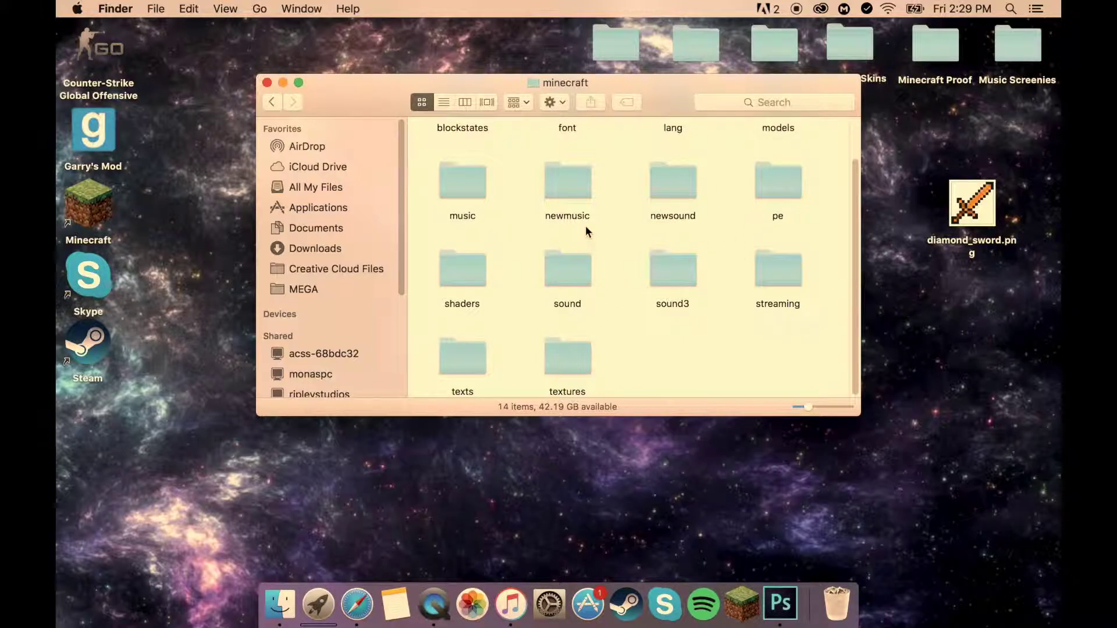
pyautogui.doubleClick(572, 354)
pyautogui.doubleClick(761, 180)
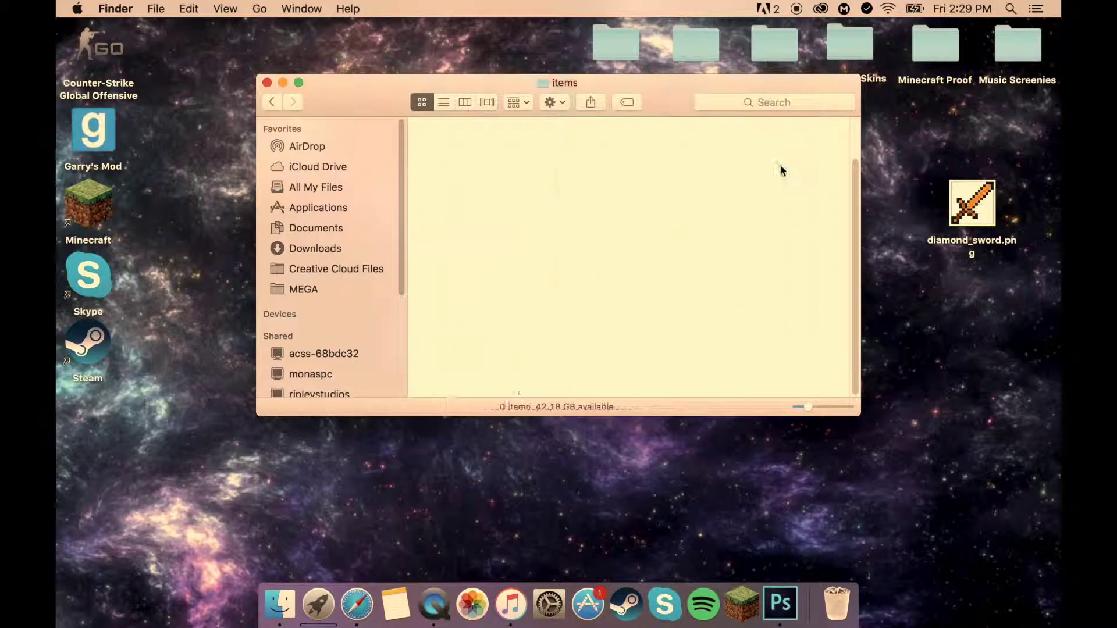
pyautogui.scroll(-10, 648, 181)
pyautogui.scroll(-5, 648, 181)
pyautogui.scroll(-10, 648, 180)
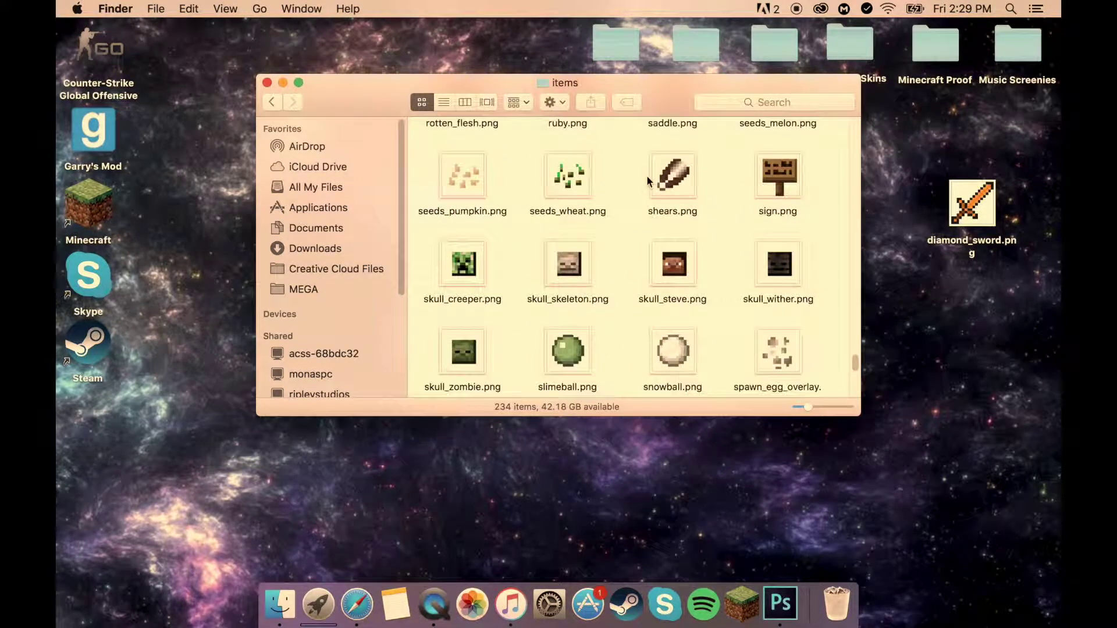
pyautogui.scroll(5, 648, 179)
pyautogui.scroll(5, 648, 173)
pyautogui.scroll(5, 647, 172)
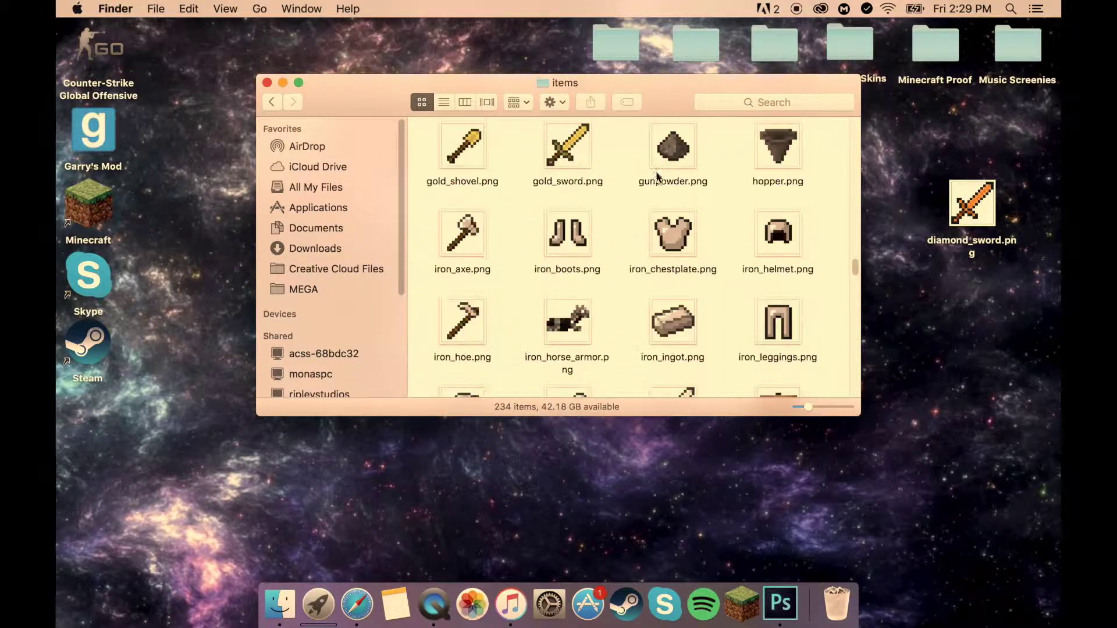
pyautogui.scroll(5, 652, 167)
pyautogui.scroll(1, 652, 167)
pyautogui.scroll(-2, 650, 170)
pyautogui.scroll(-3, 650, 168)
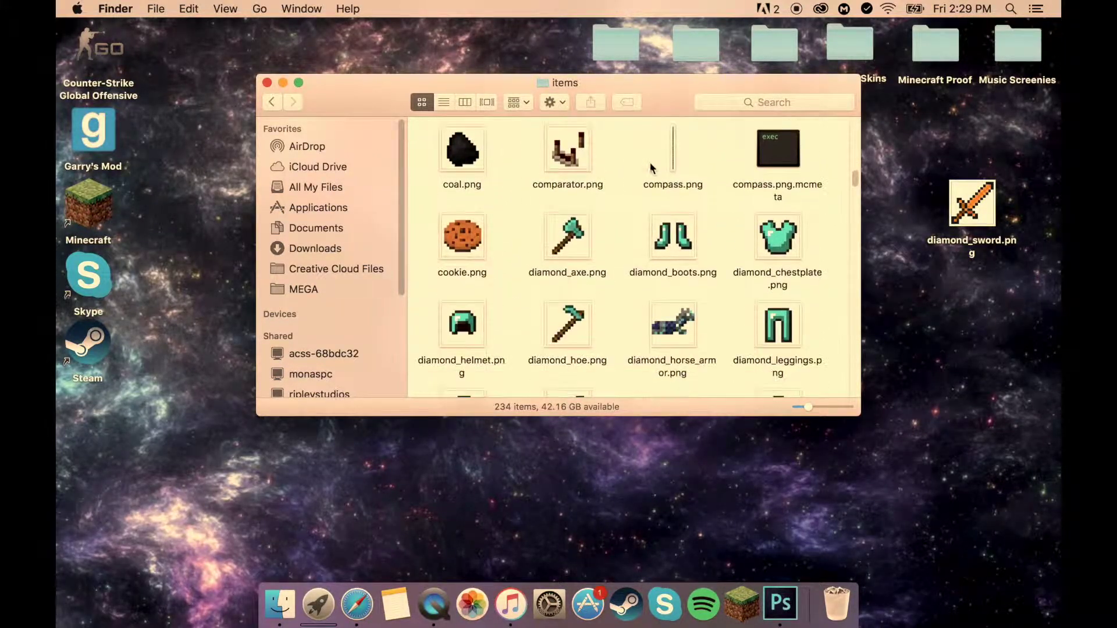
pyautogui.scroll(-1, 650, 165)
pyautogui.scroll(-2, 655, 153)
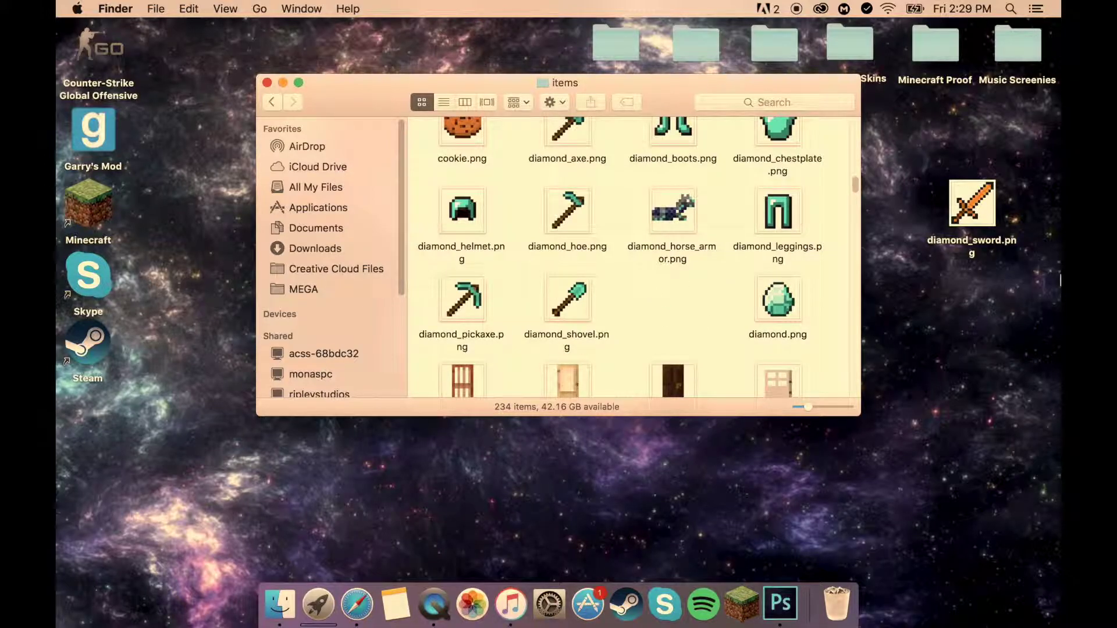
pyautogui.moveTo(967, 206); pyautogui.dragTo(669, 302)
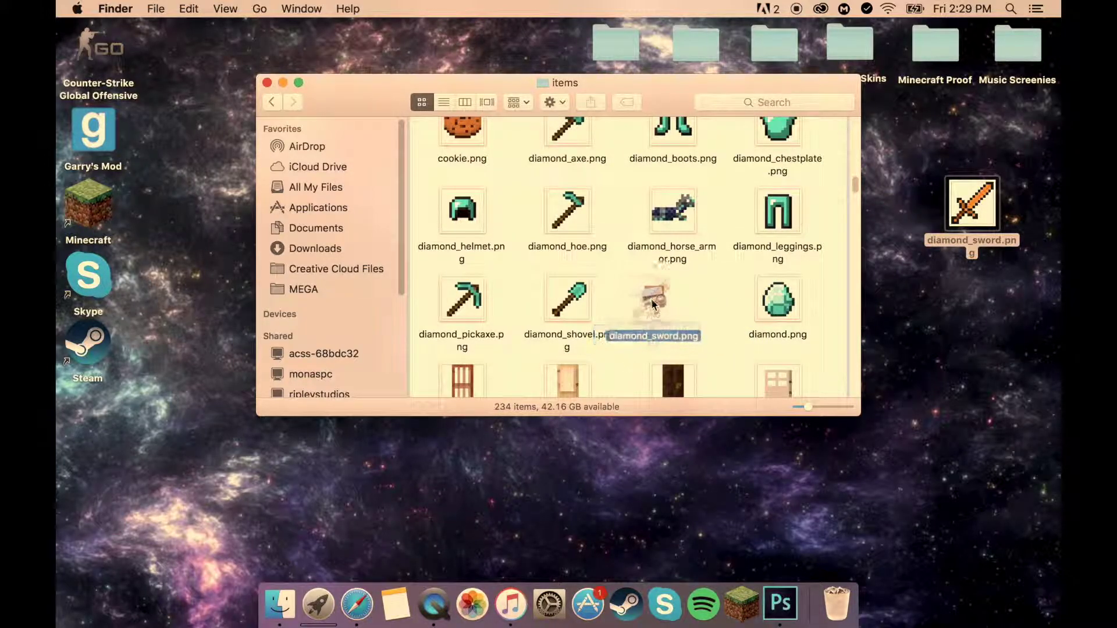
pyautogui.click(739, 325)
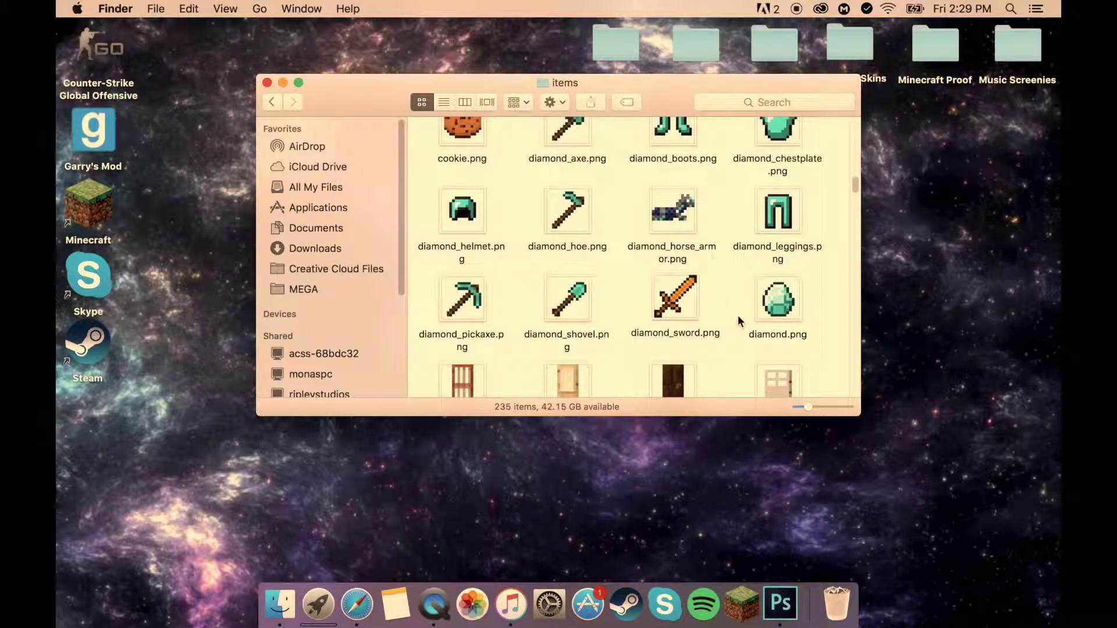
pyautogui.scroll(3, 689, 315)
pyautogui.scroll(10, 626, 224)
pyautogui.scroll(2, 626, 225)
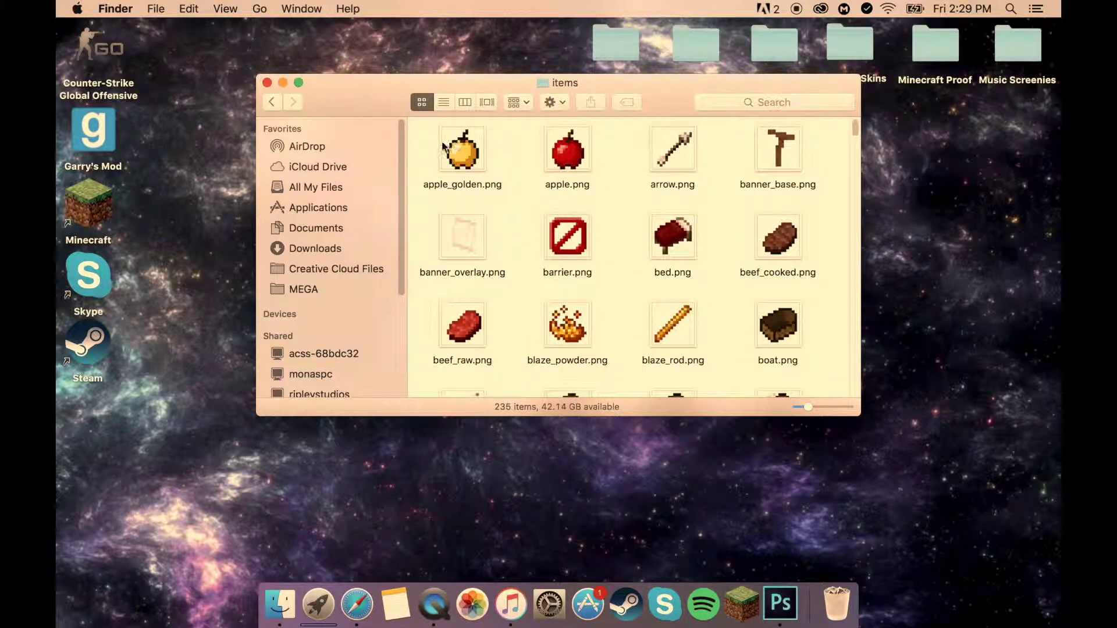
# Close the items window and browse into Default Pack's assets/minecraft/textures/blocks folder.
pyautogui.click(268, 84)
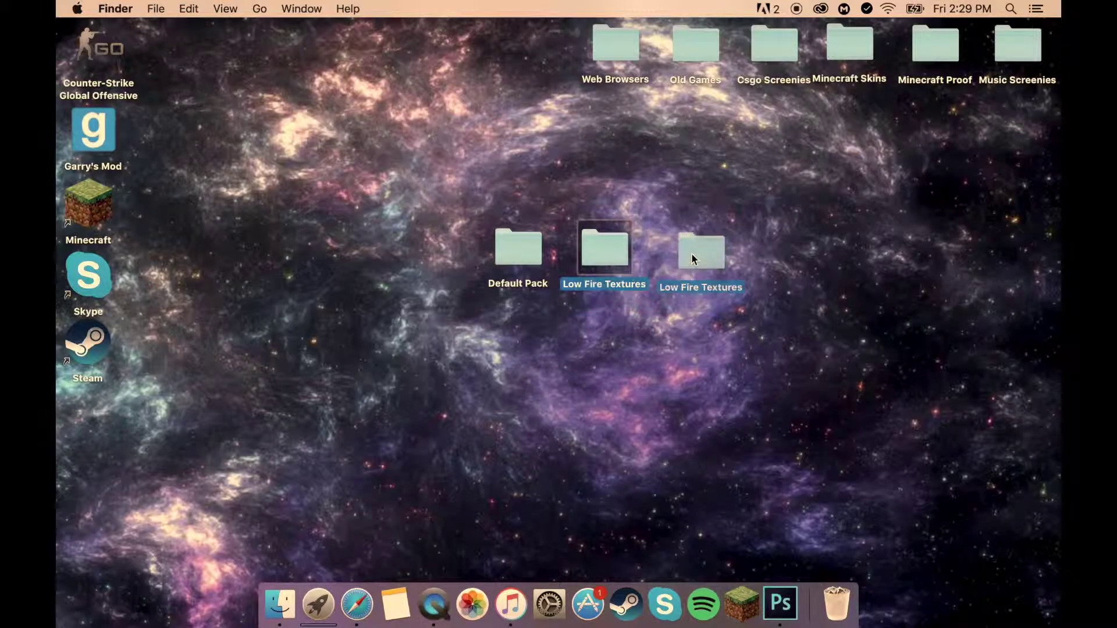
pyautogui.moveTo(602, 253); pyautogui.dragTo(698, 253)
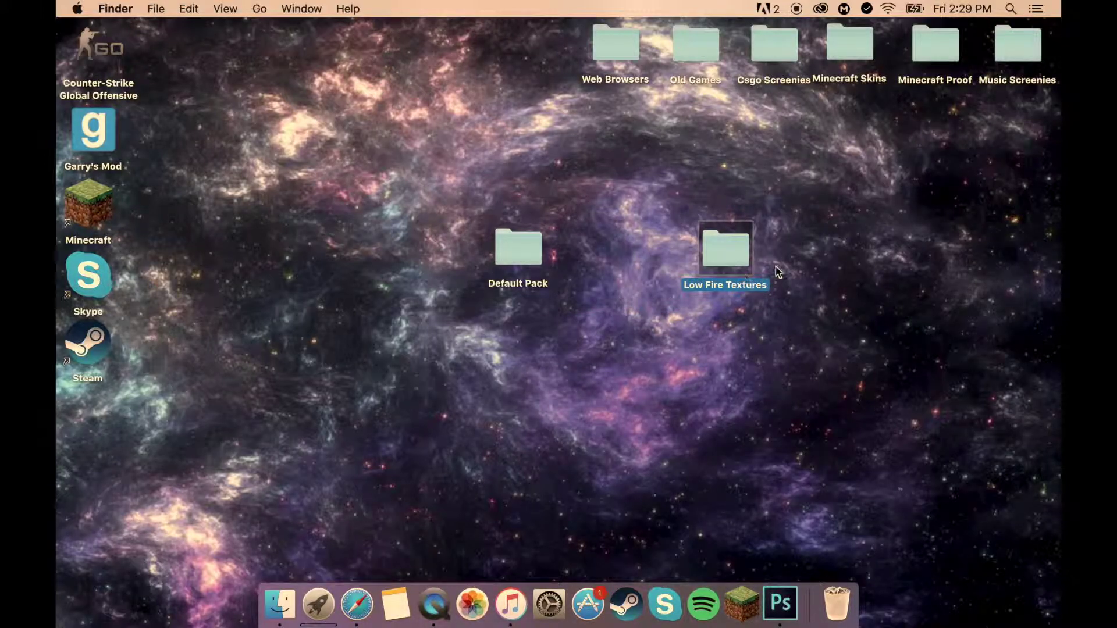
pyautogui.doubleClick(518, 253)
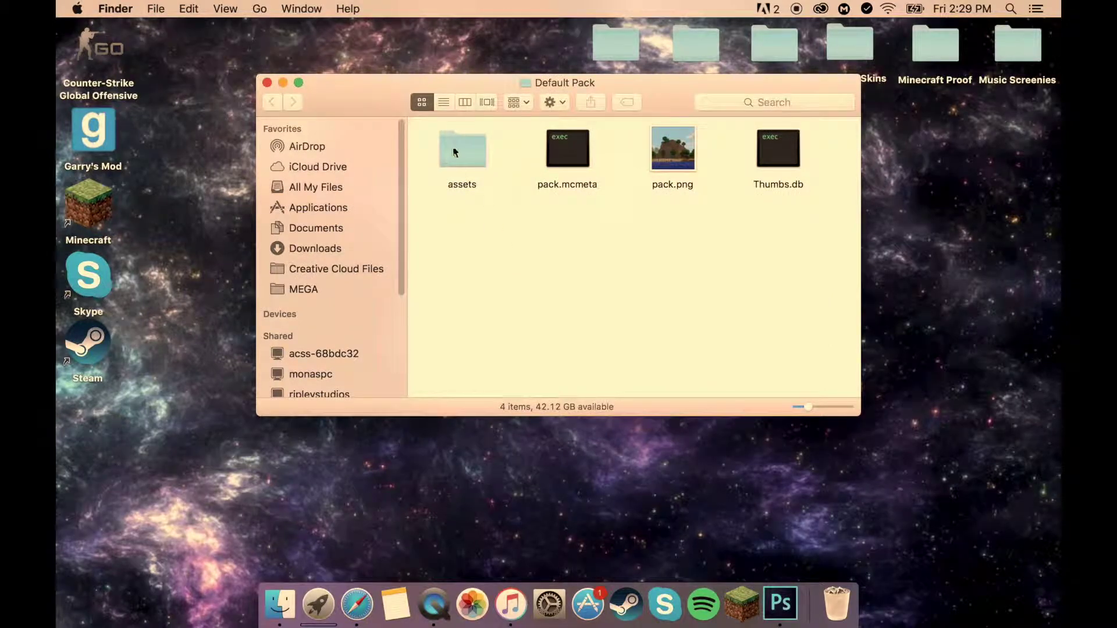
pyautogui.click(468, 161)
pyautogui.doubleClick(468, 161)
pyautogui.doubleClick(453, 166)
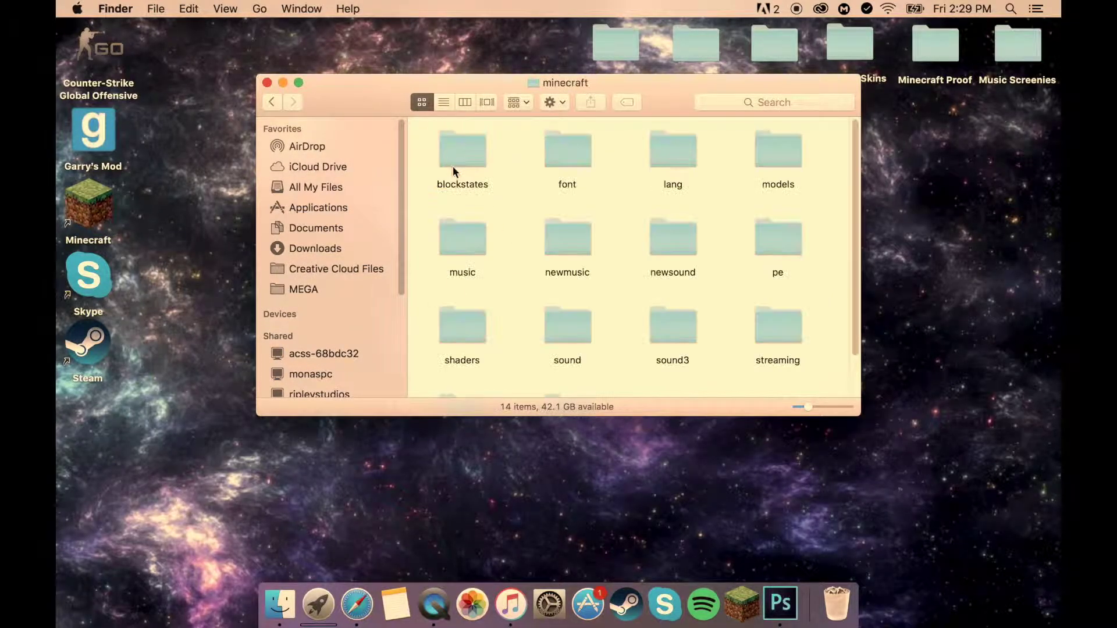
pyautogui.scroll(-2, 451, 199)
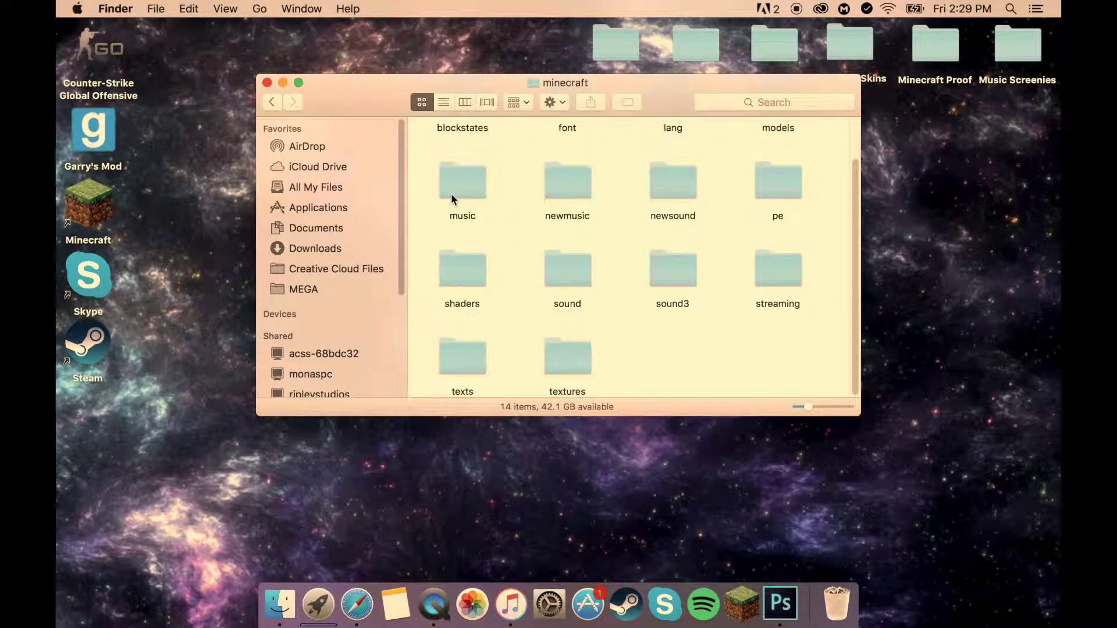
pyautogui.doubleClick(565, 366)
pyautogui.scroll(2, 474, 143)
pyautogui.doubleClick(482, 155)
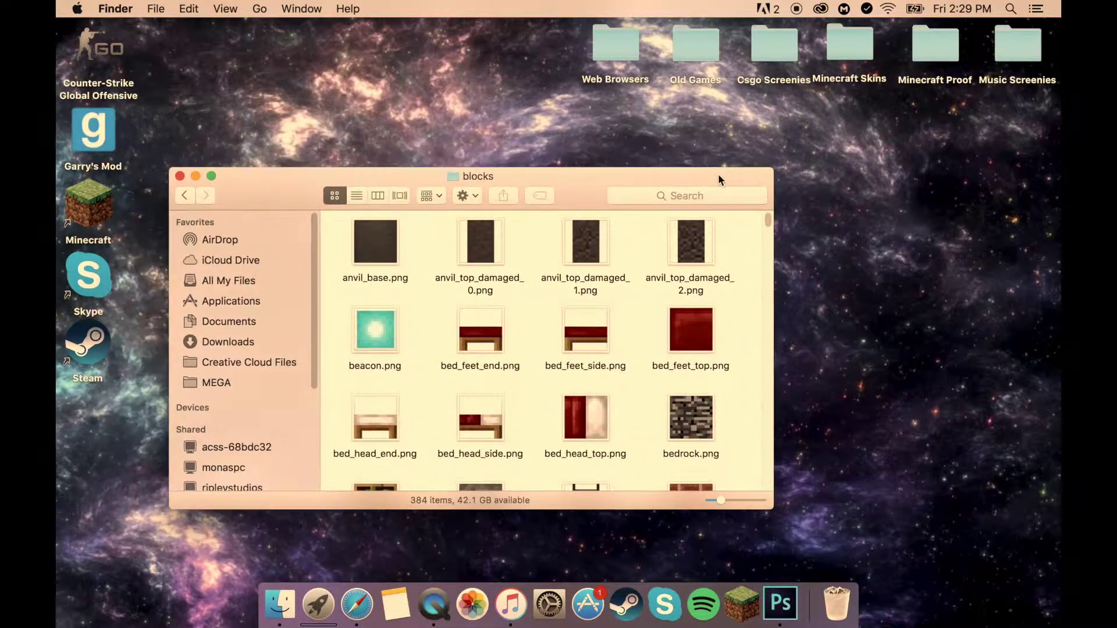
# Drop Low Fire Textures into the blocks folder, close it, and move Default Pack aside.
pyautogui.moveTo(794, 83)
pyautogui.mouseDown()
pyautogui.moveTo(708, 177)
pyautogui.moveTo(614, 165)
pyautogui.mouseUp()
pyautogui.moveTo(724, 251); pyautogui.dragTo(550, 275)
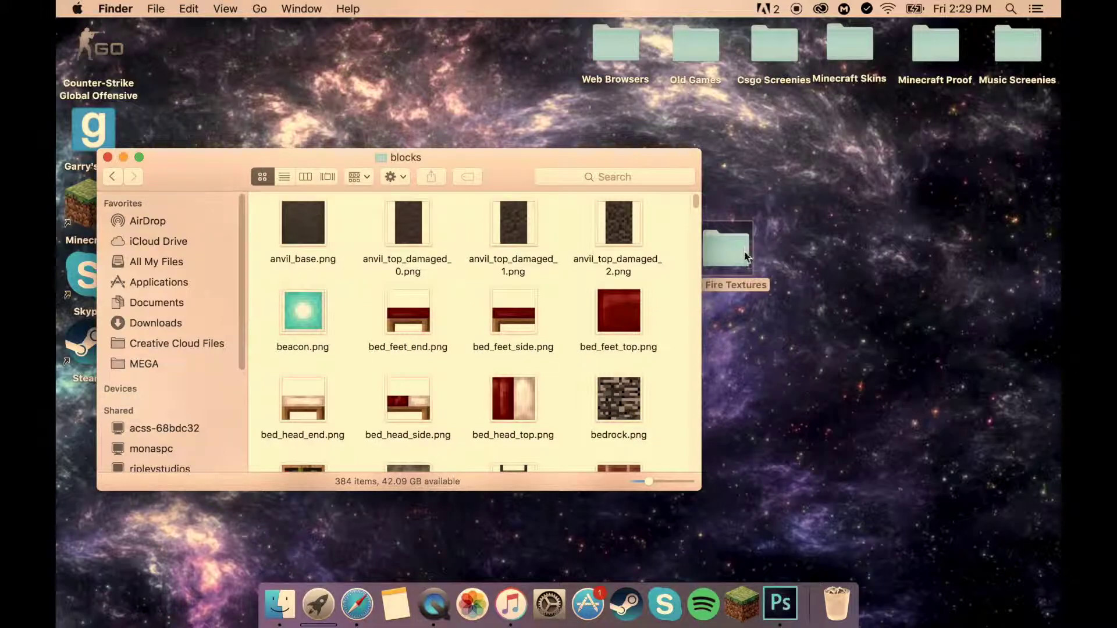
pyautogui.click(108, 158)
pyautogui.moveTo(532, 251)
pyautogui.mouseDown()
pyautogui.moveTo(558, 74)
pyautogui.moveTo(292, 321)
pyautogui.mouseUp()
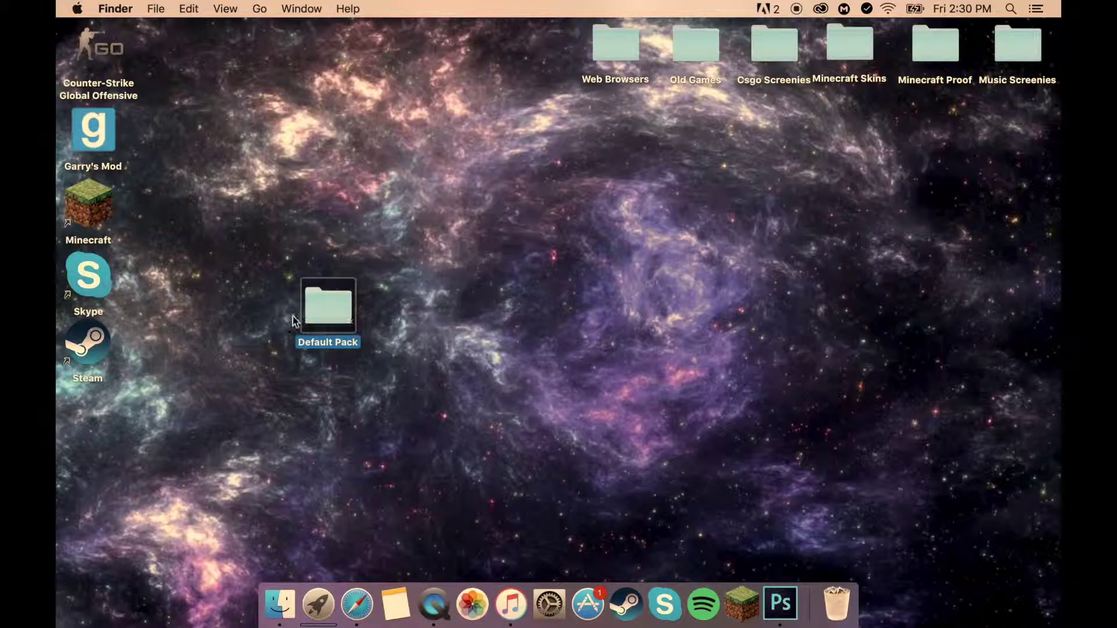
# Navigate through the hidden Library to Application Support/minecraft/resourcepacks.
pyautogui.click(265, 135)
pyautogui.click(259, 8)
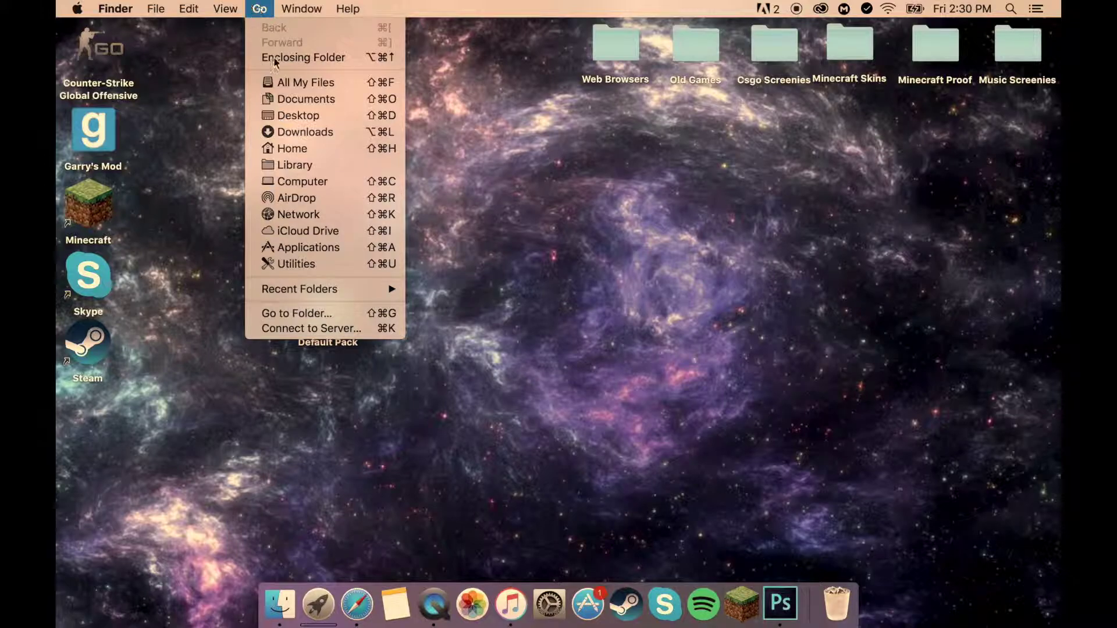
pyautogui.keyDown('alt'); pyautogui.click(342, 163); pyautogui.keyUp('alt')
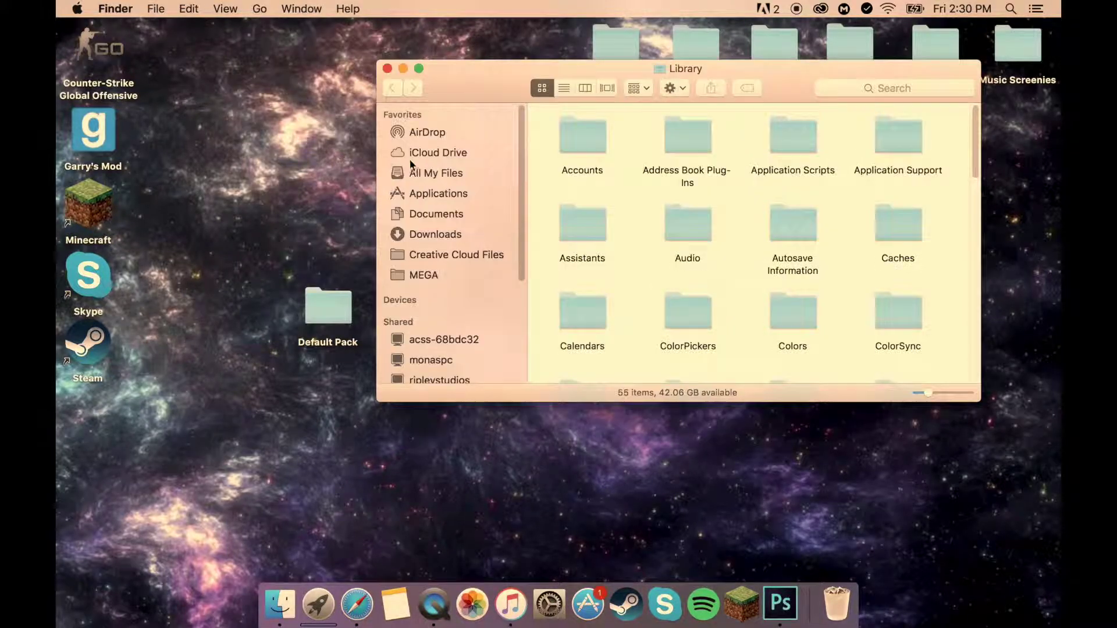
pyautogui.click(776, 152)
pyautogui.click(877, 139)
pyautogui.doubleClick(879, 138)
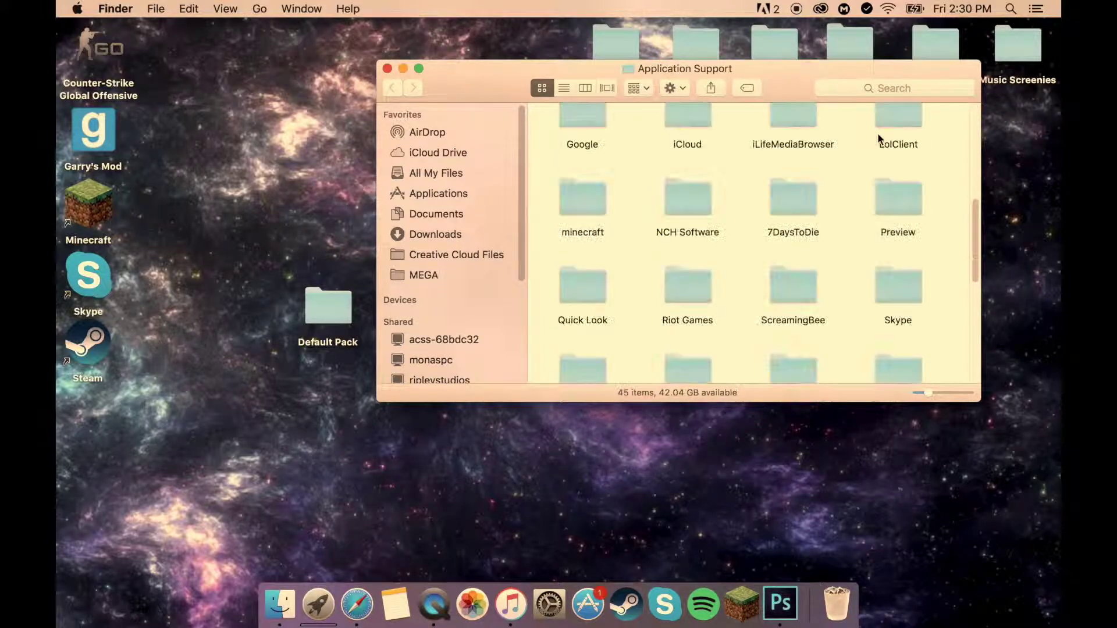
pyautogui.doubleClick(591, 206)
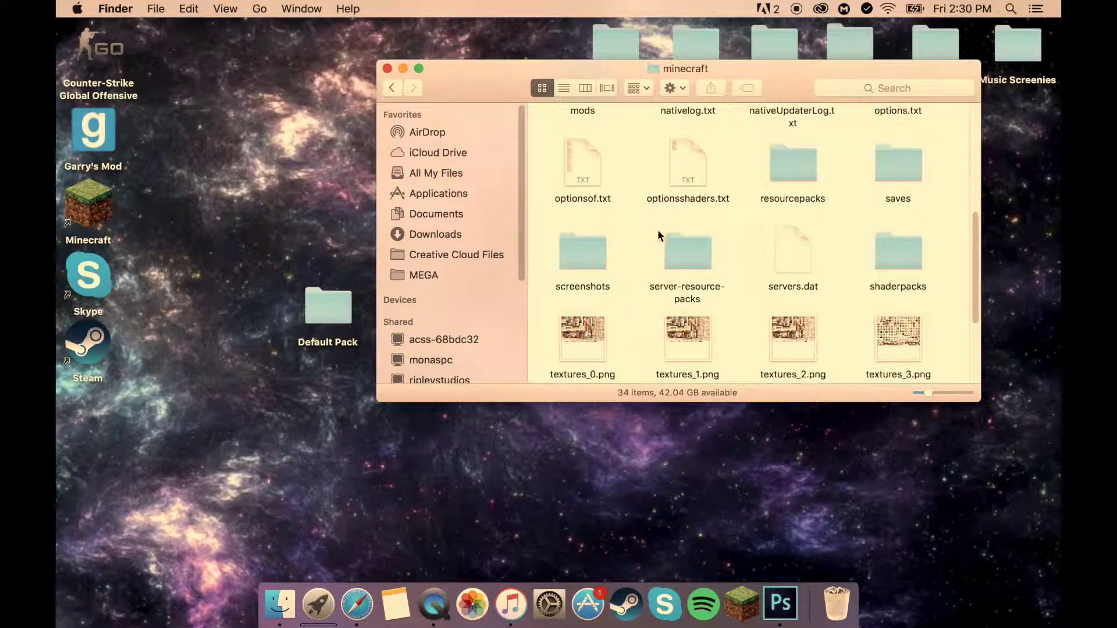
pyautogui.doubleClick(774, 159)
pyautogui.scroll(-2, 690, 257)
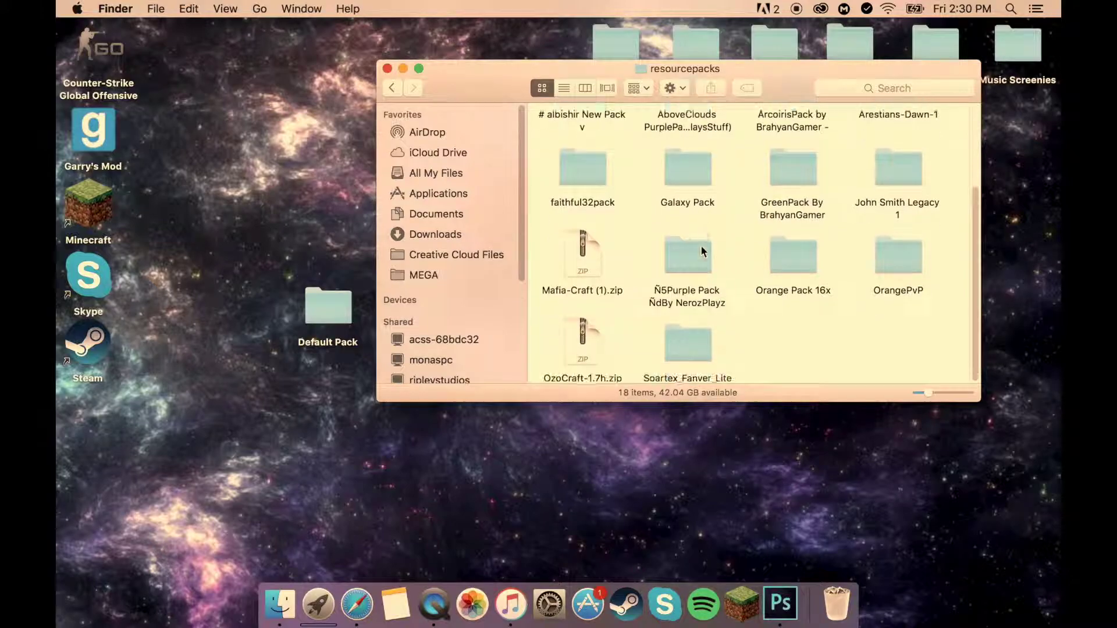
# Move Default Pack into resourcepacks, rename it 'Youtube Sword test pack', and close the window.
pyautogui.moveTo(315, 322)
pyautogui.mouseDown()
pyautogui.moveTo(728, 342)
pyautogui.moveTo(766, 356)
pyautogui.mouseUp()
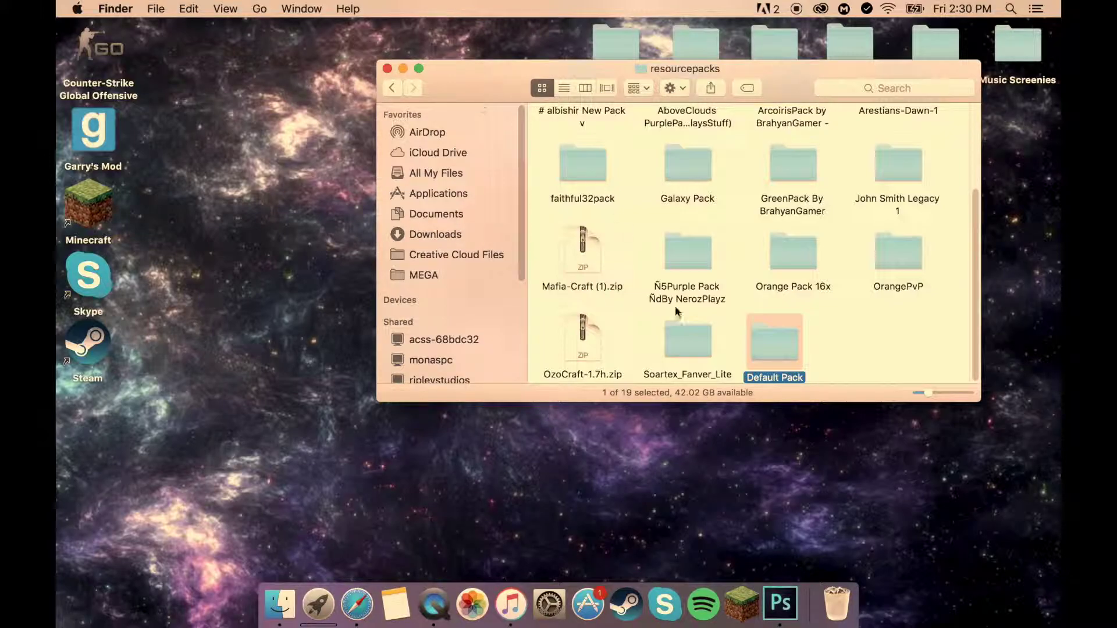
pyautogui.rightClick(785, 358)
pyautogui.click(752, 379)
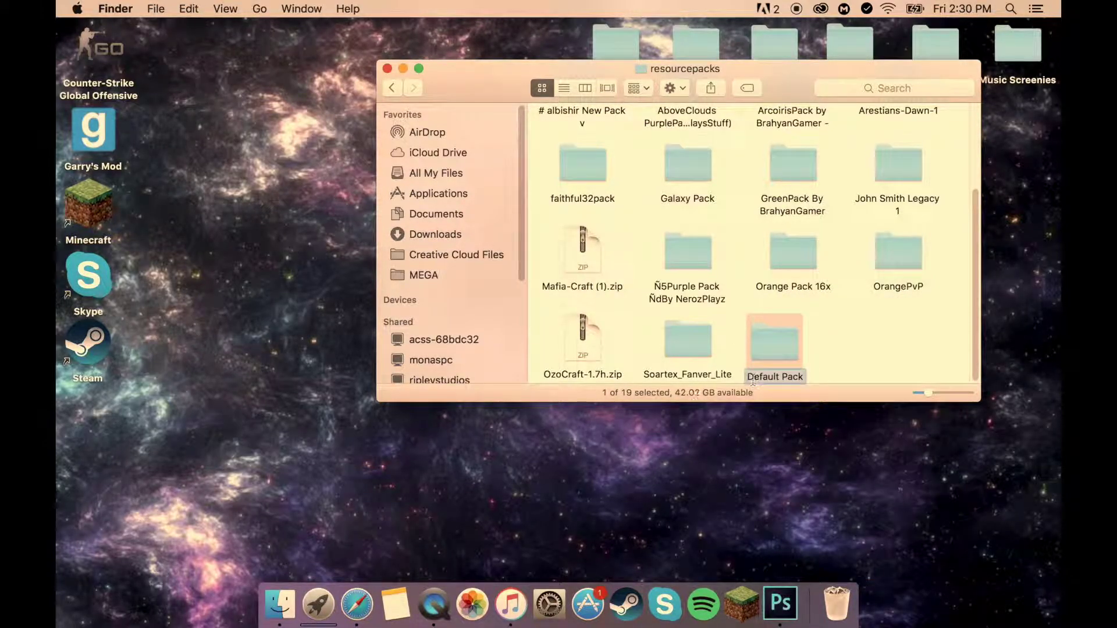
pyautogui.write('Youtube')
pyautogui.write(' Sword tes')
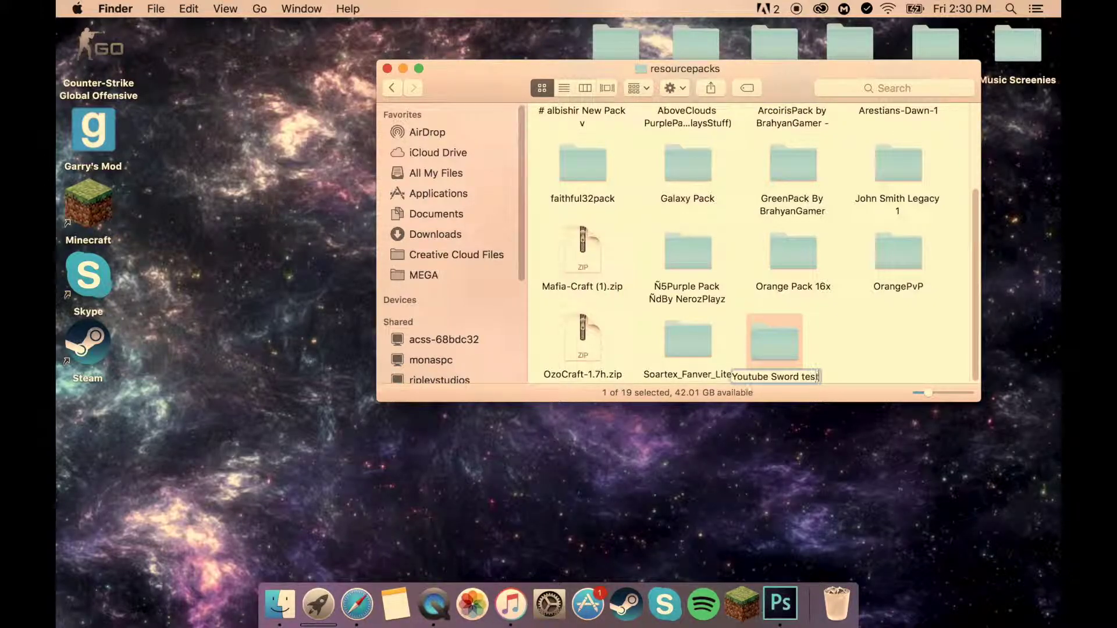
pyautogui.write('t pack')
pyautogui.press('Return')
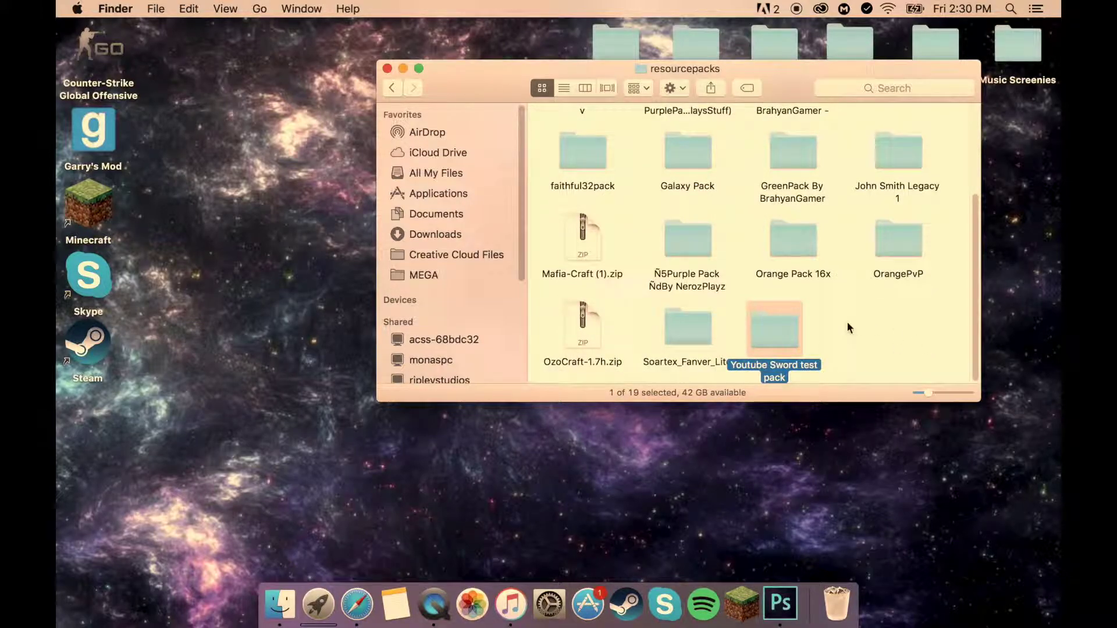
pyautogui.click(847, 327)
pyautogui.click(389, 69)
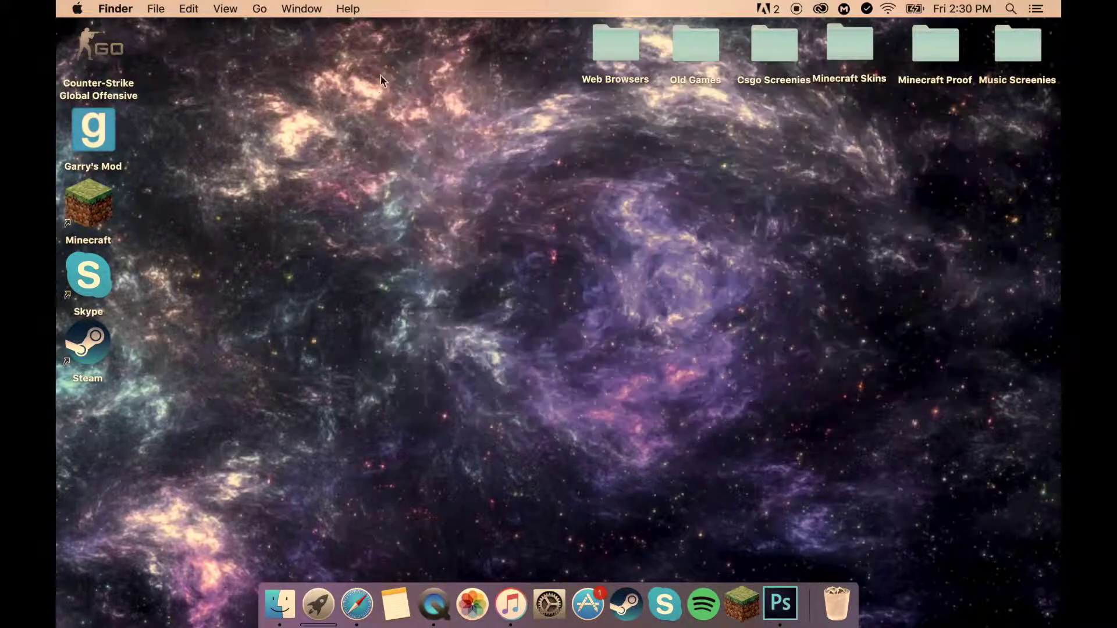
# Launch Minecraft and swap Orange Pack 16x for Youtube Sword test pack in Resource Packs.
pyautogui.click(741, 621)
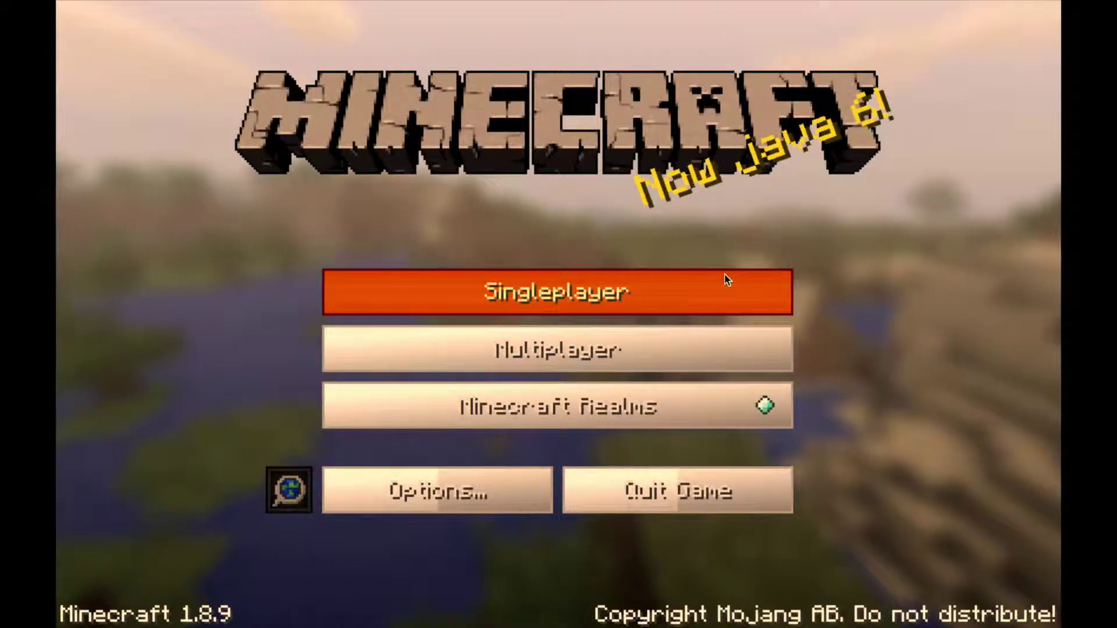
pyautogui.click(524, 491)
pyautogui.click(505, 450)
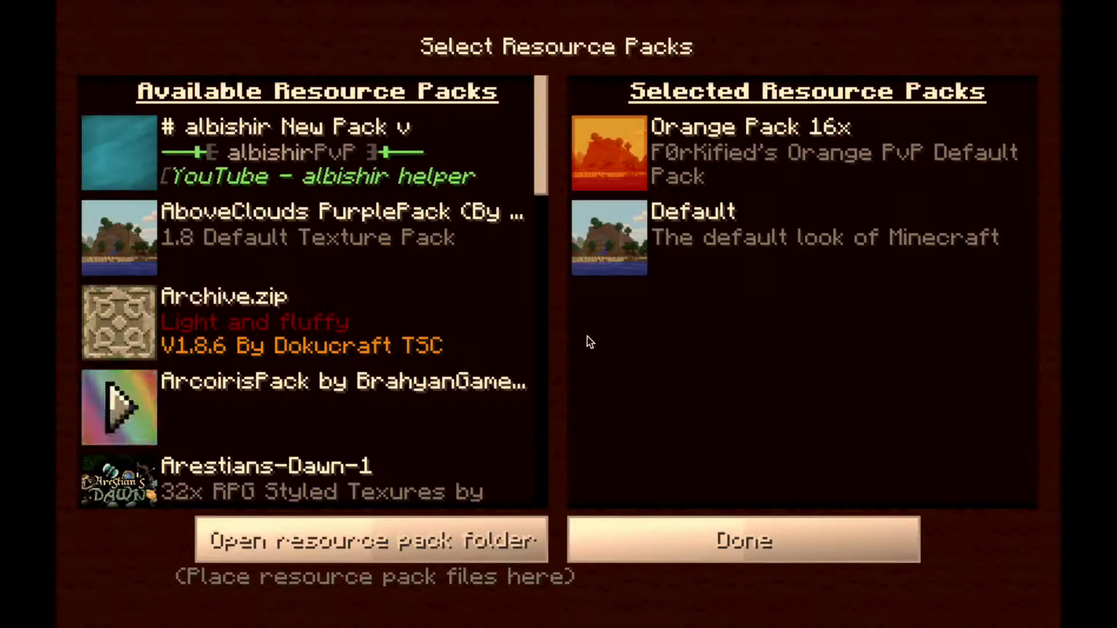
pyautogui.click(611, 190)
pyautogui.scroll(-6, 298, 218)
pyautogui.scroll(-10, 297, 218)
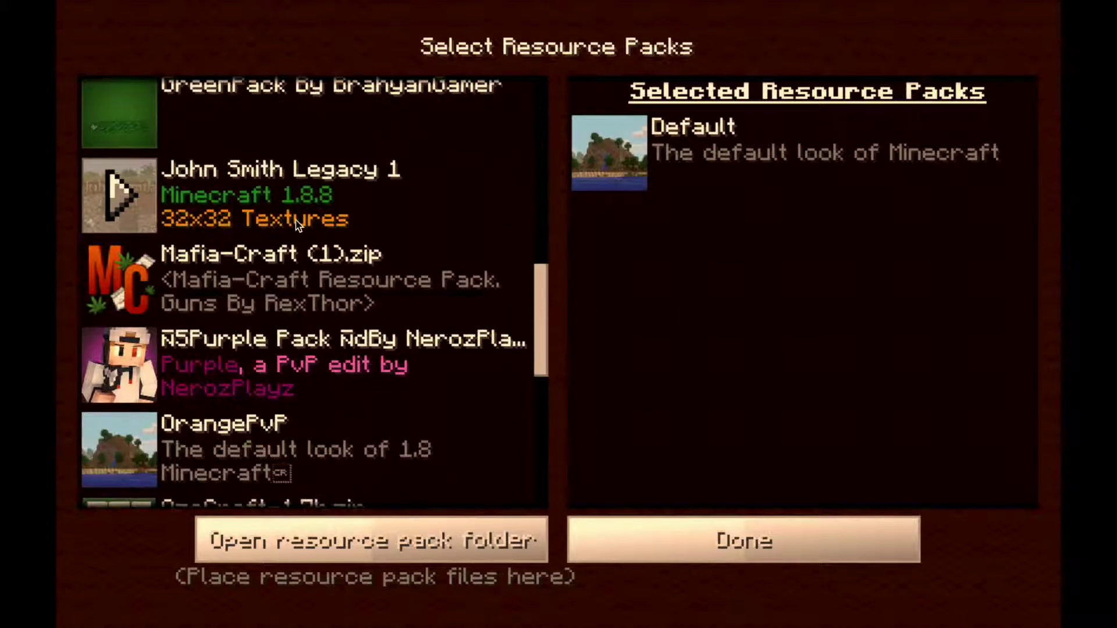
pyautogui.scroll(-5, 297, 215)
pyautogui.scroll(-2, 297, 215)
pyautogui.scroll(-3, 118, 201)
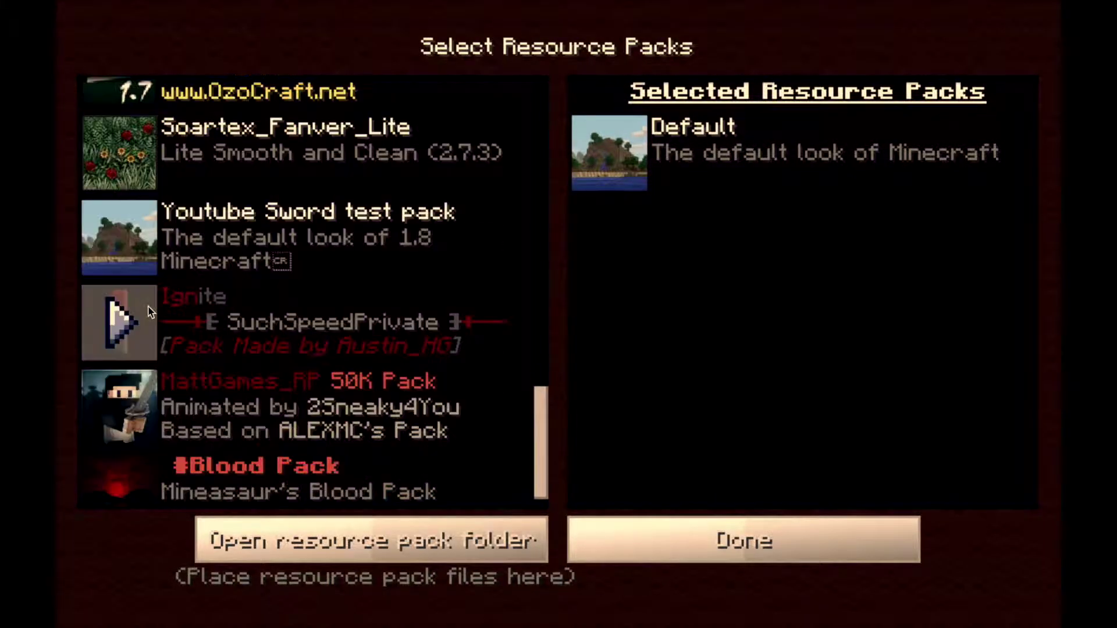
pyautogui.click(132, 228)
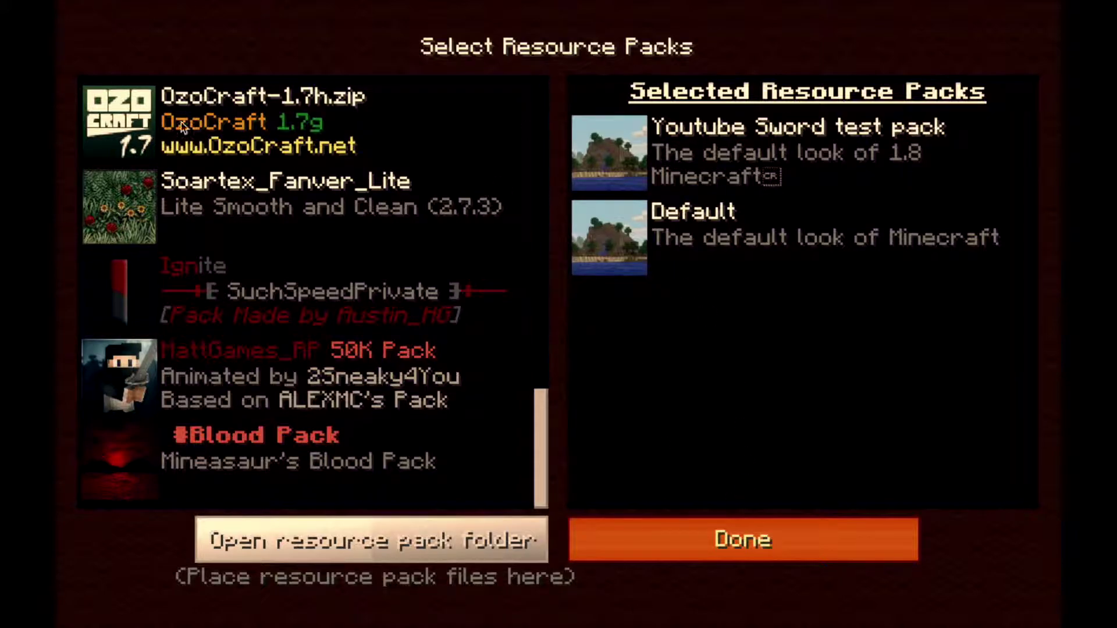
pyautogui.press('Escape')
pyautogui.click(594, 526)
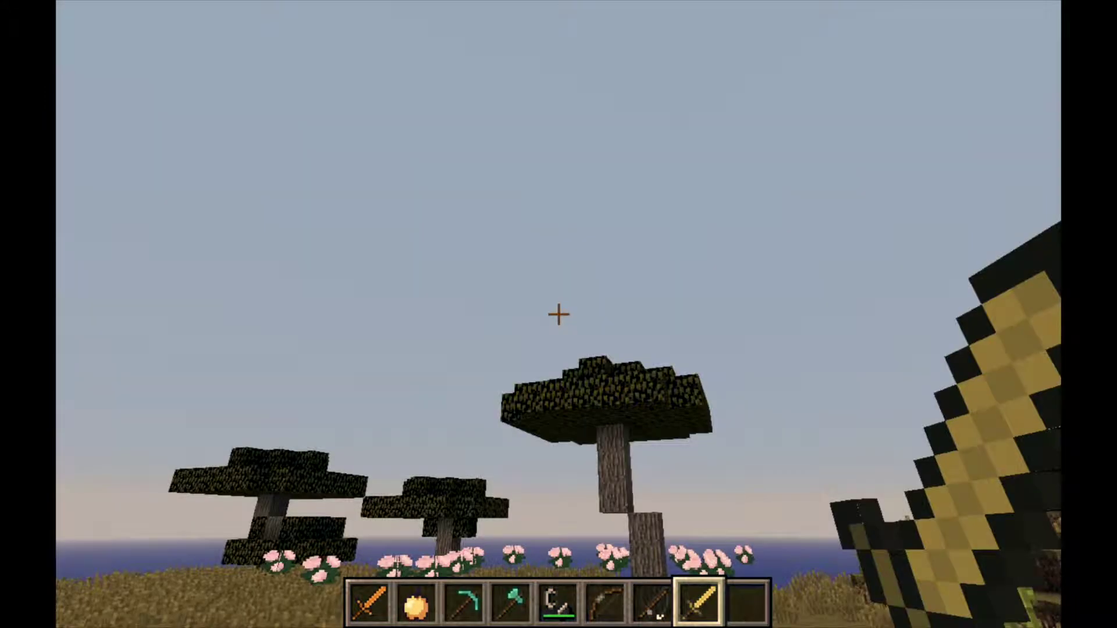
pyautogui.scroll(-1, 558, 314)
pyautogui.scroll(-1, 559, 315)
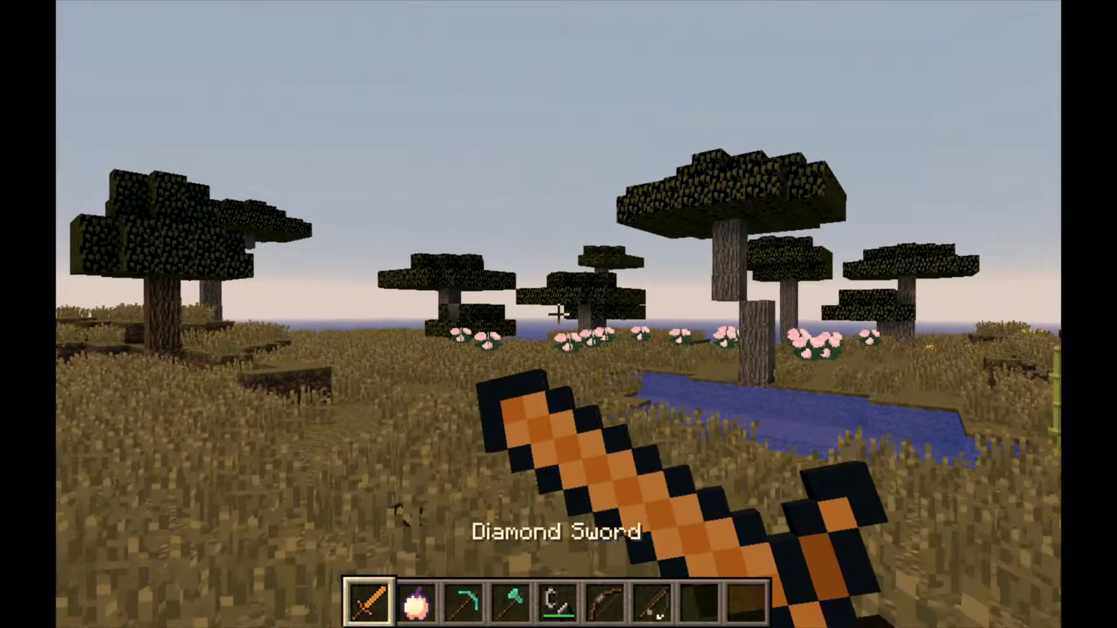
# Swing the orange diamond sword in-game, briefly switching to the Golden Apple in slot 2.
pyautogui.click(558, 315)
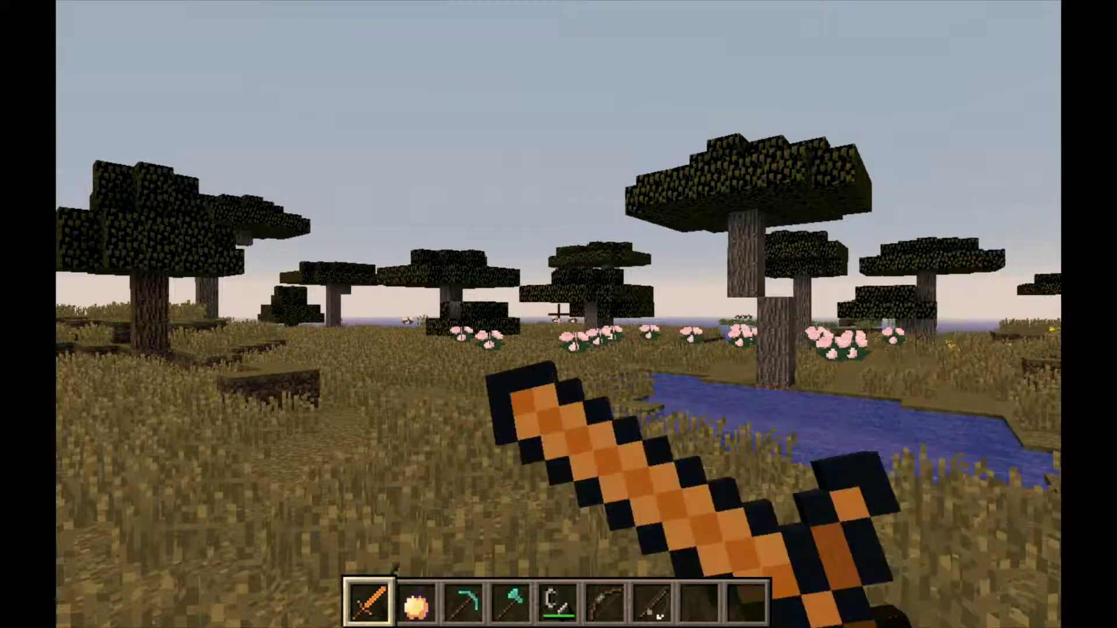
pyautogui.click(559, 314)
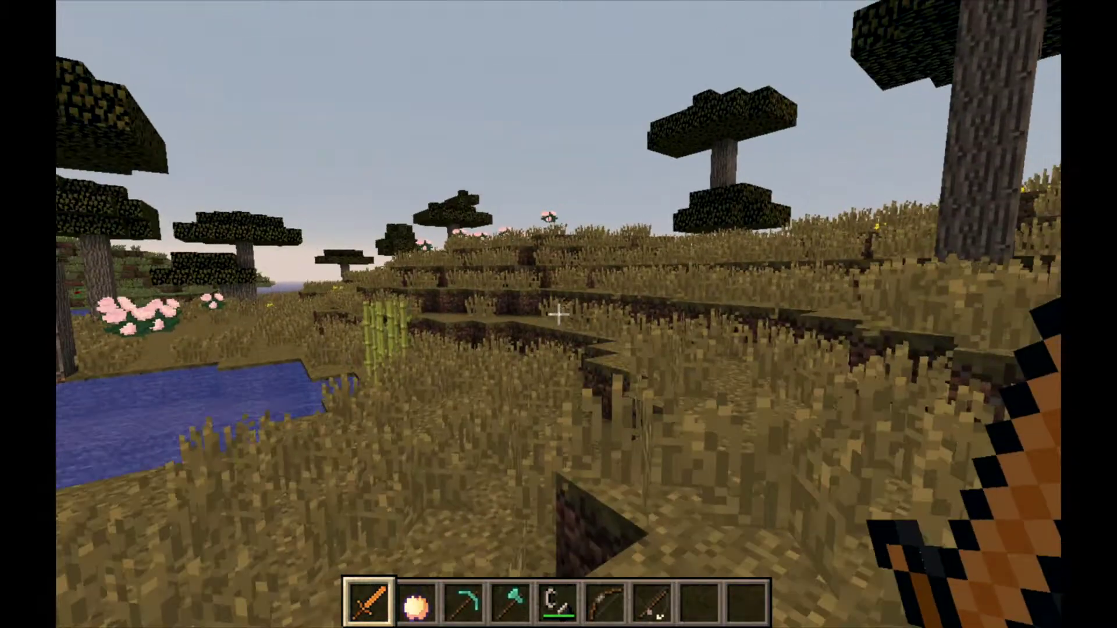
pyautogui.press('2')
pyautogui.click(559, 314)
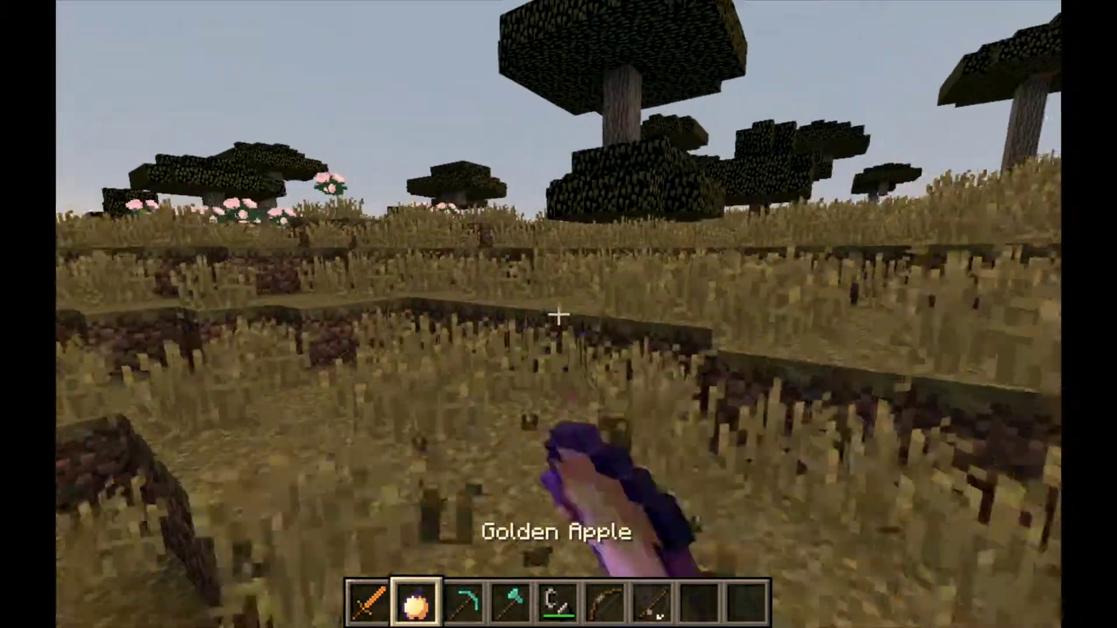
pyautogui.scroll(-3, 559, 314)
pyautogui.scroll(-2, 560, 315)
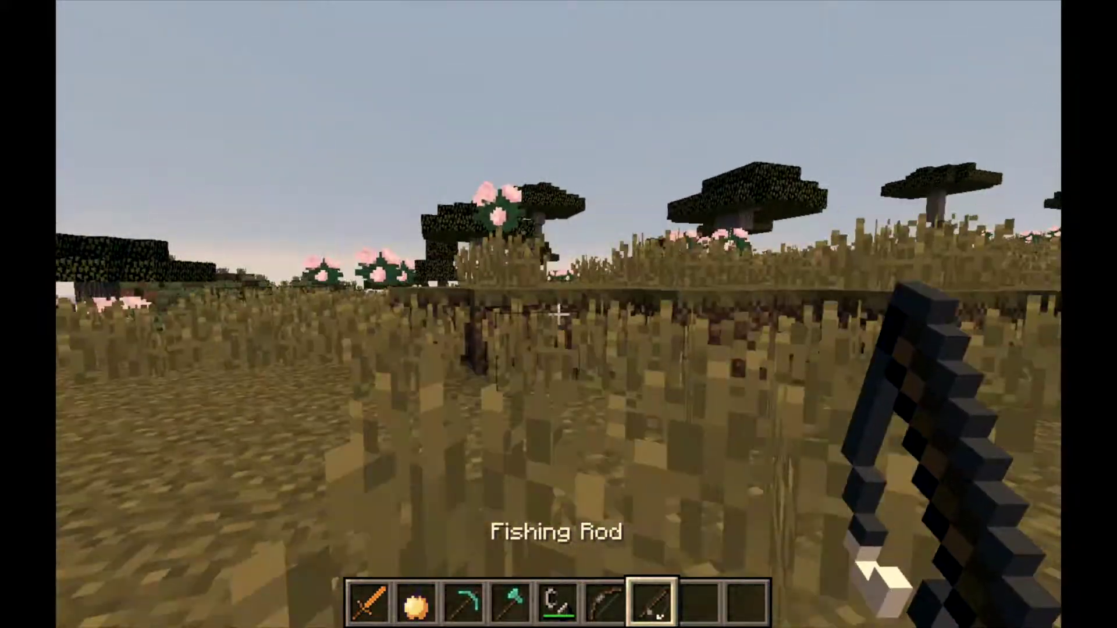
pyautogui.scroll(-1, 559, 314)
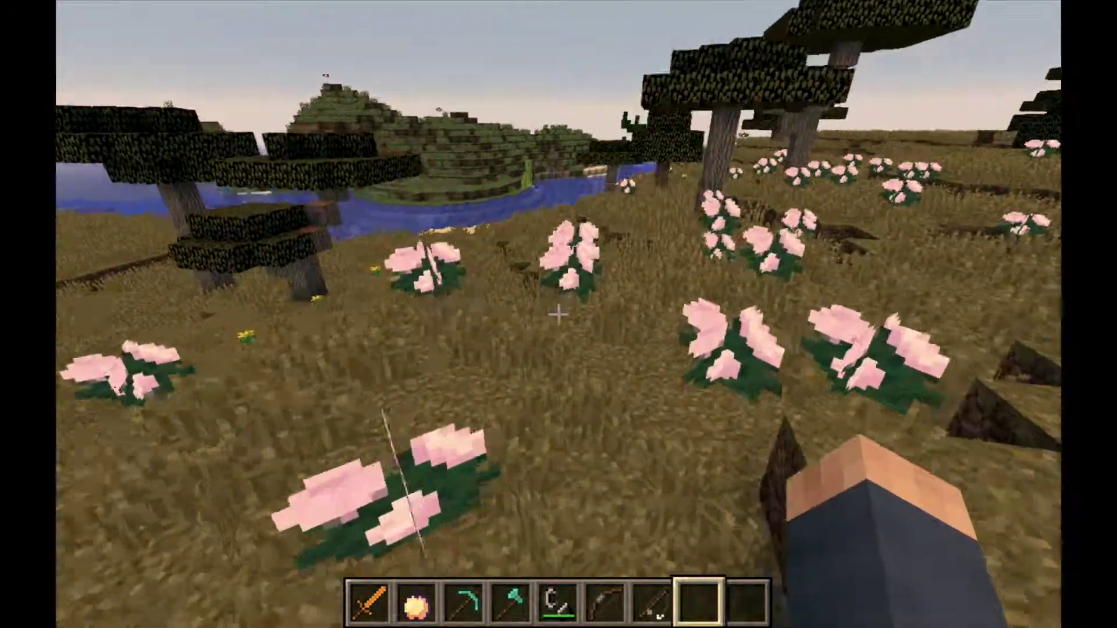
pyautogui.scroll(-2, 558, 314)
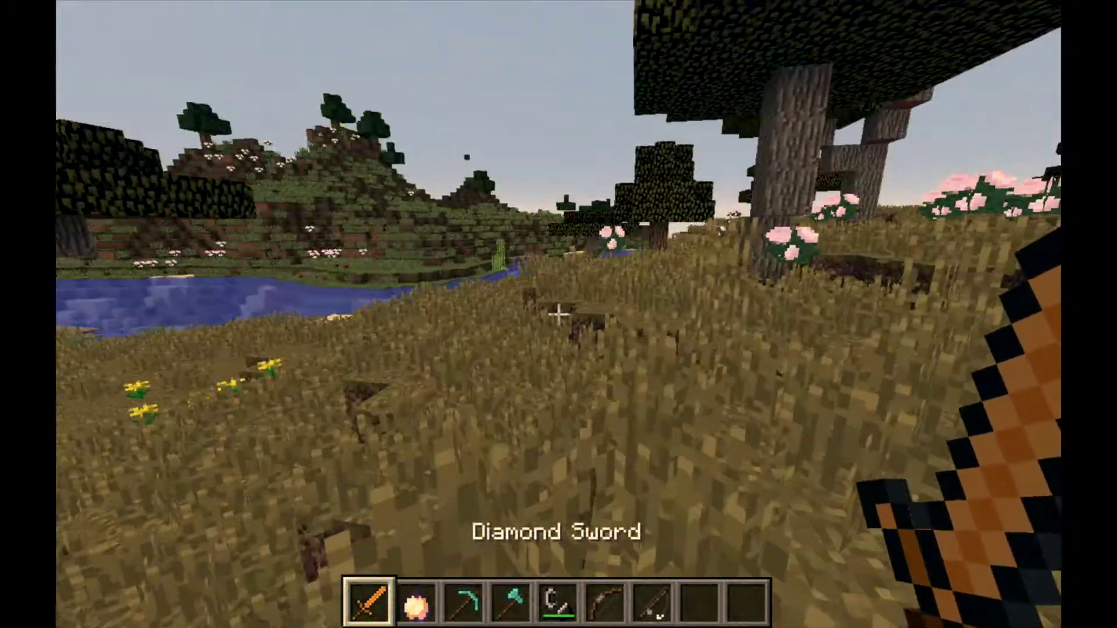
pyautogui.click(559, 315)
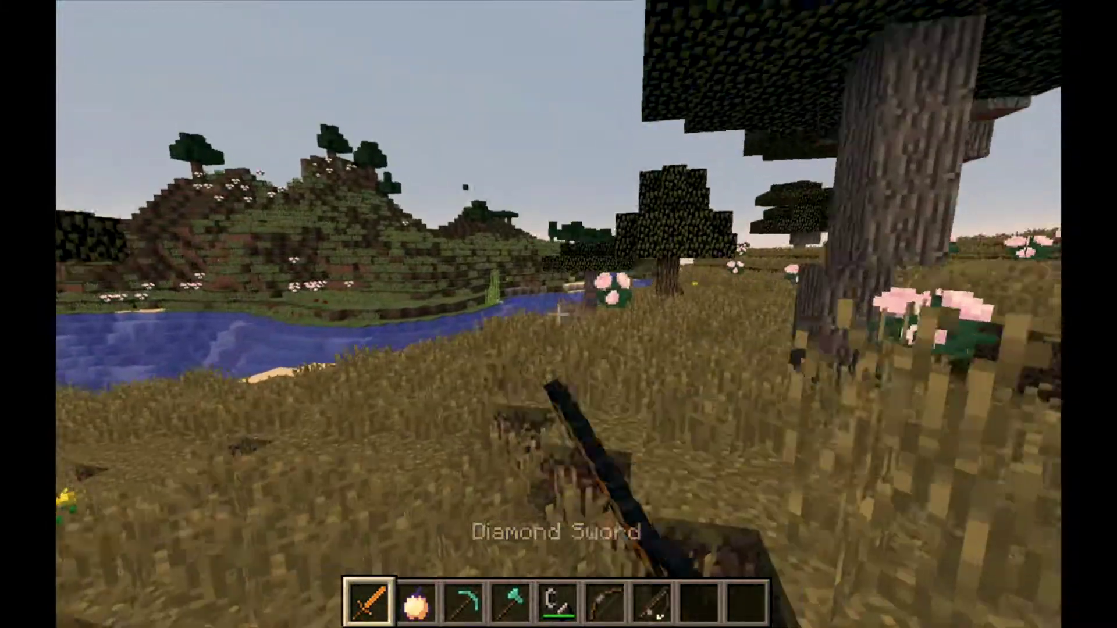
pyautogui.click(559, 314)
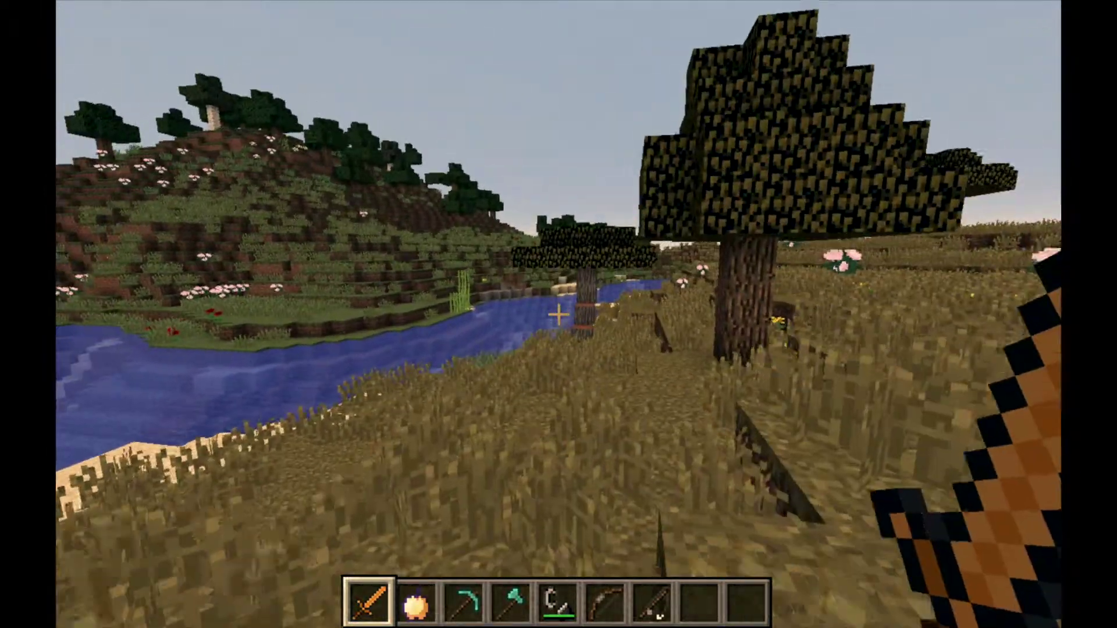
pyautogui.scroll(-5, 559, 314)
pyautogui.scroll(1, 559, 314)
pyautogui.scroll(1, 559, 314)
pyautogui.scroll(2, 559, 315)
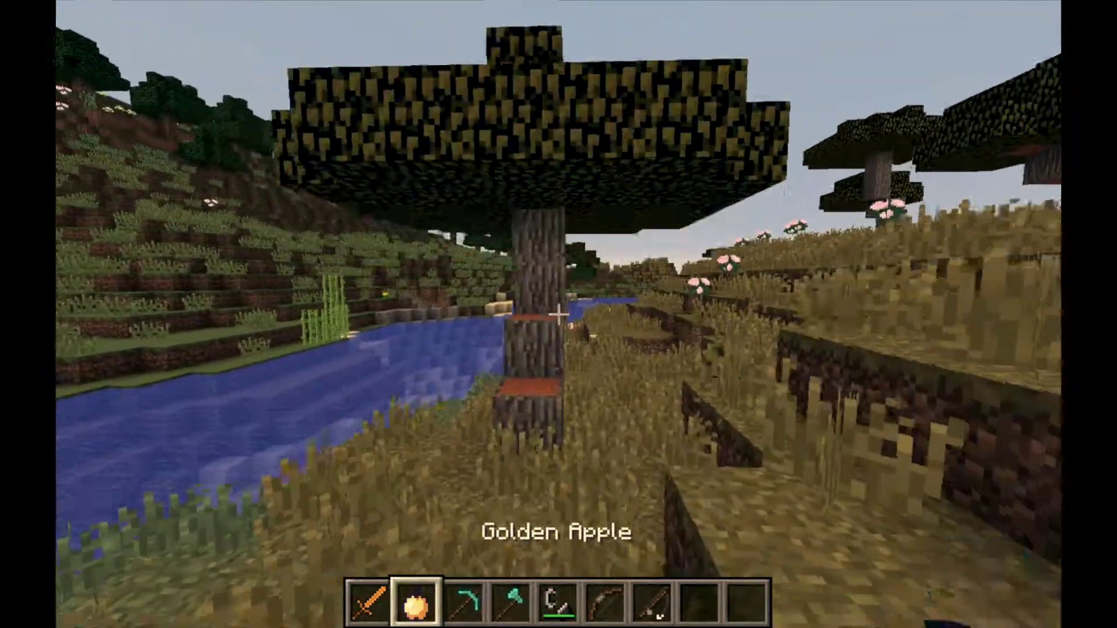
pyautogui.scroll(-2, 558, 315)
pyautogui.scroll(3, 559, 315)
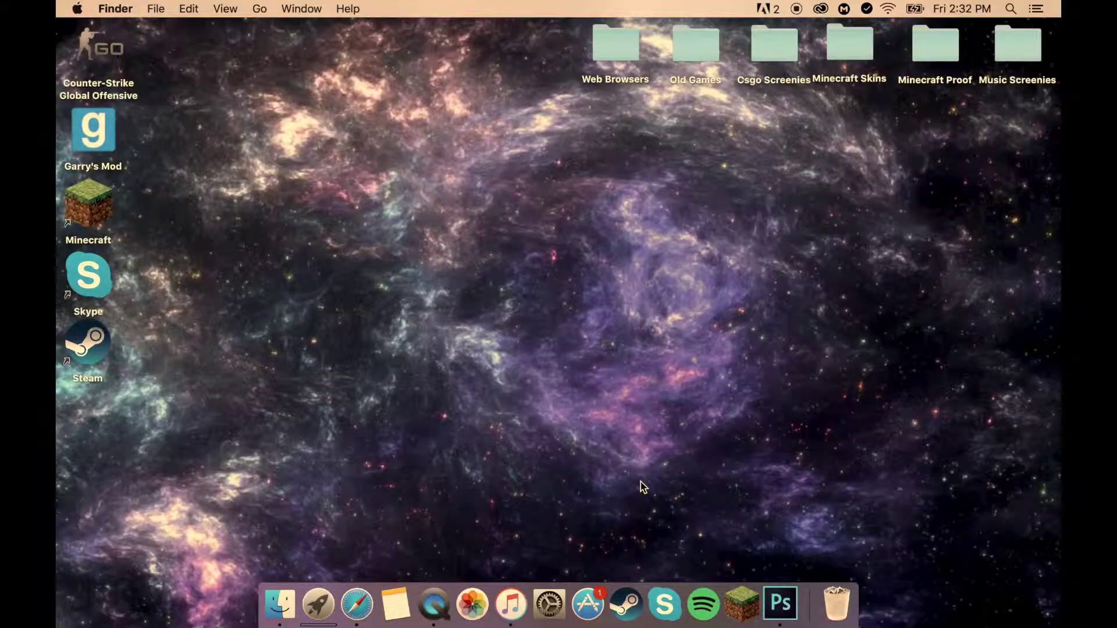